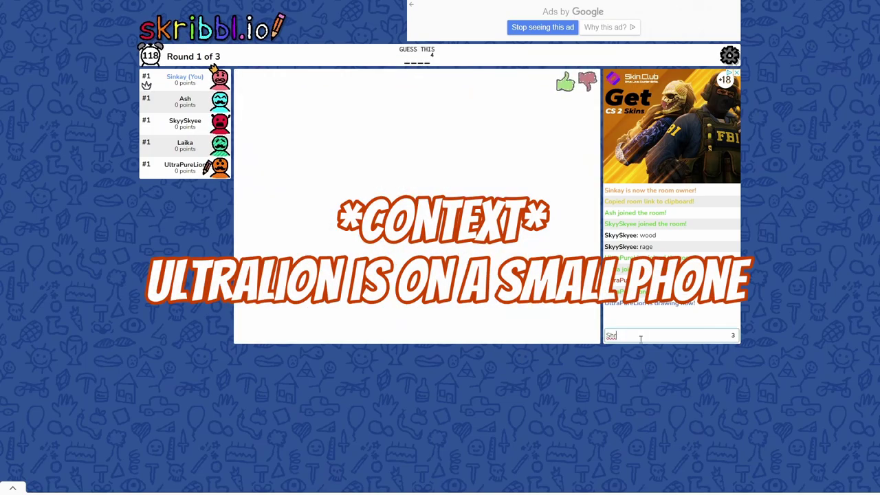
pyautogui.write('p')
# - Guess Poop, Tank and Mech, then the correct word dish for 145 points
pyautogui.press('Return')
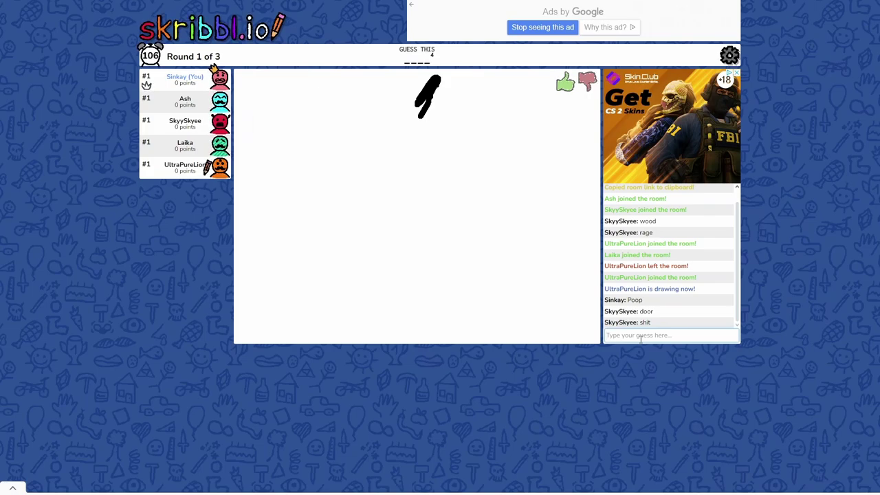
pyautogui.write('Tank')
pyautogui.press('Return')
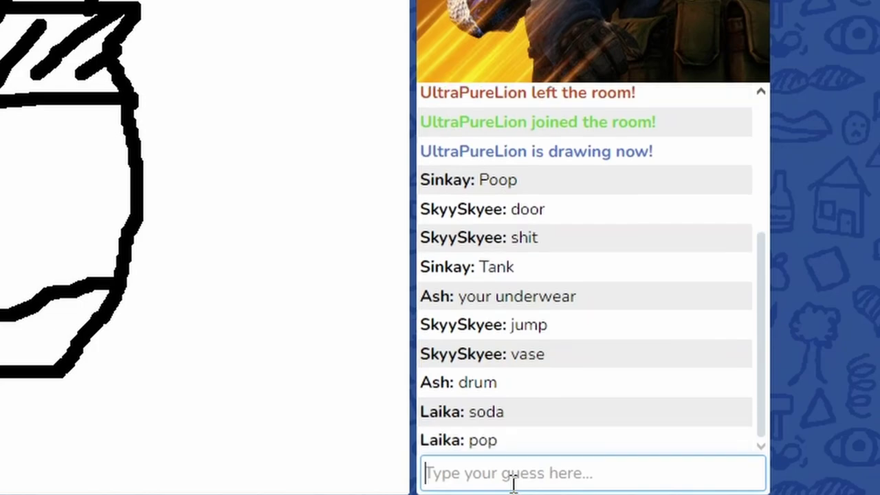
pyautogui.write('Mech')
pyautogui.press('Return')
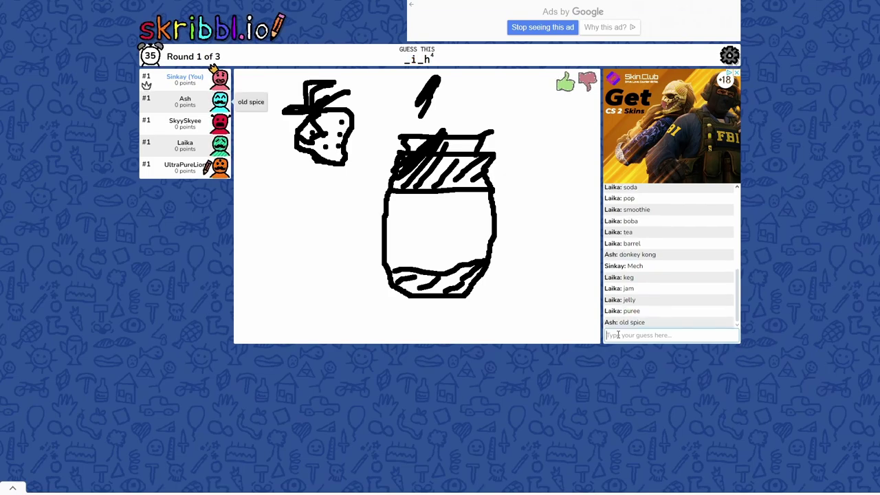
pyautogui.write('dish')
pyautogui.press('Return')
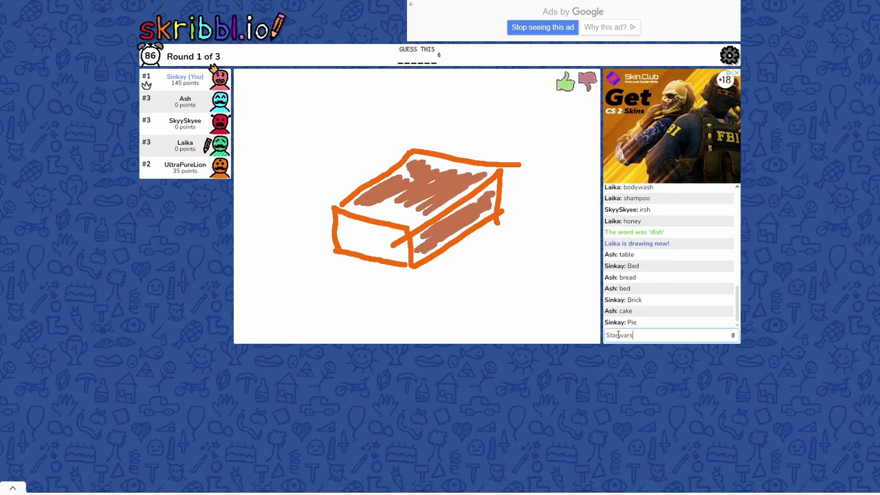
# - Guess Starwars, then the correct answer bronze for the orange brick
pyautogui.press('Return')
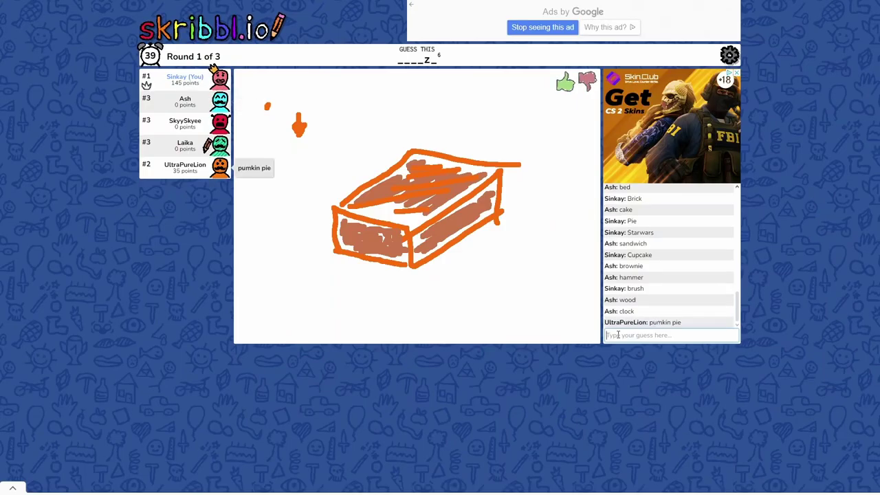
pyautogui.write('Bronze')
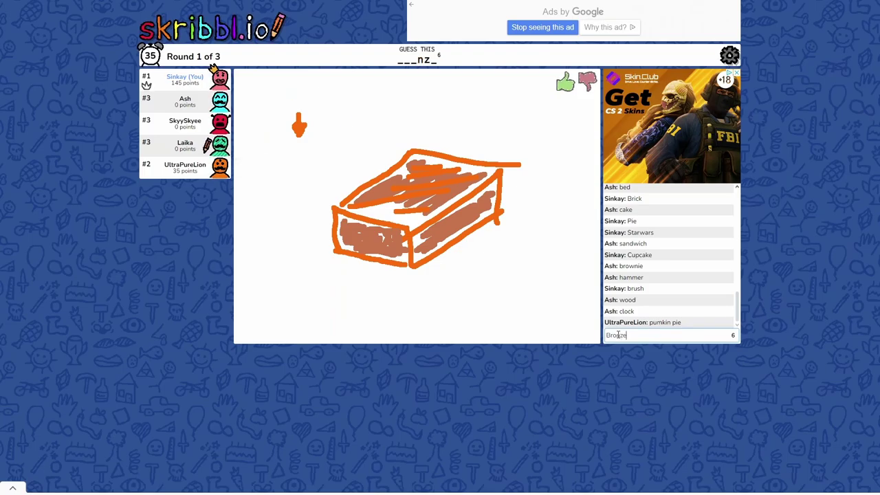
pyautogui.press('Return')
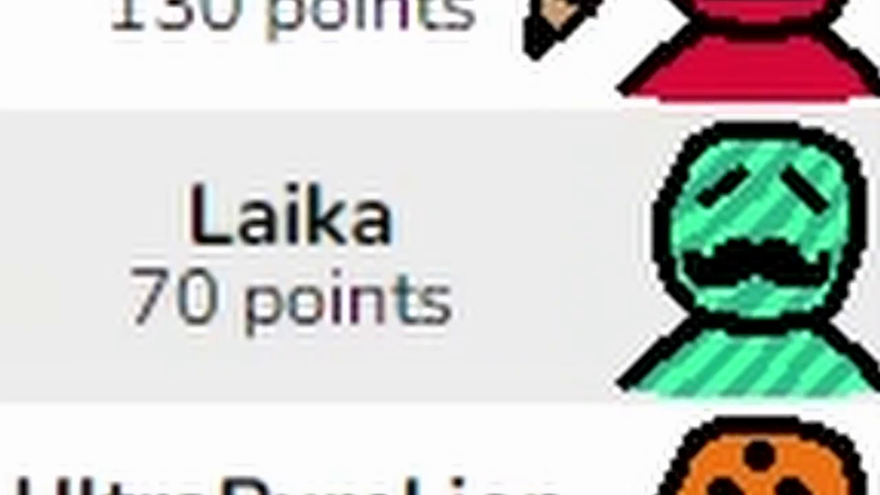
pyautogui.write('cake')
# - Submit cake as a guess for the bow-and-harp drawing
pyautogui.press('Return')
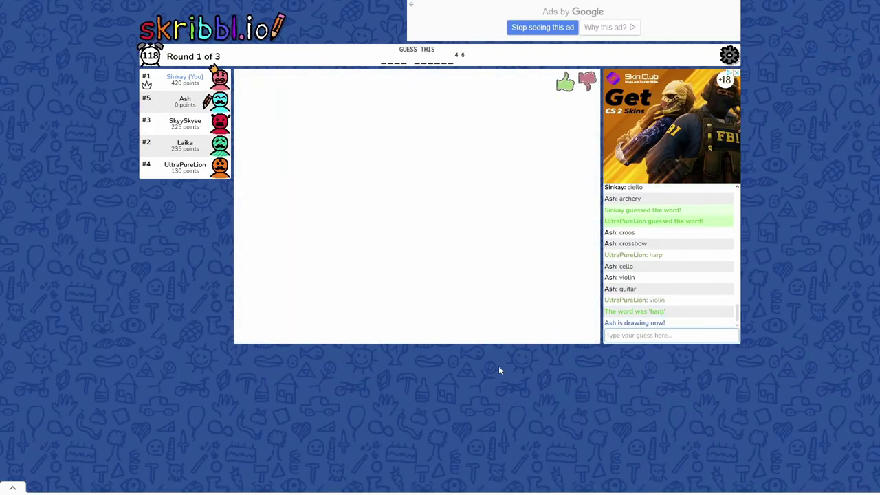
# - Guess Cup cAkes, EGpyt and Mario, then the correct answer sand castle
pyautogui.click(653, 335)
pyautogui.write('Cal')
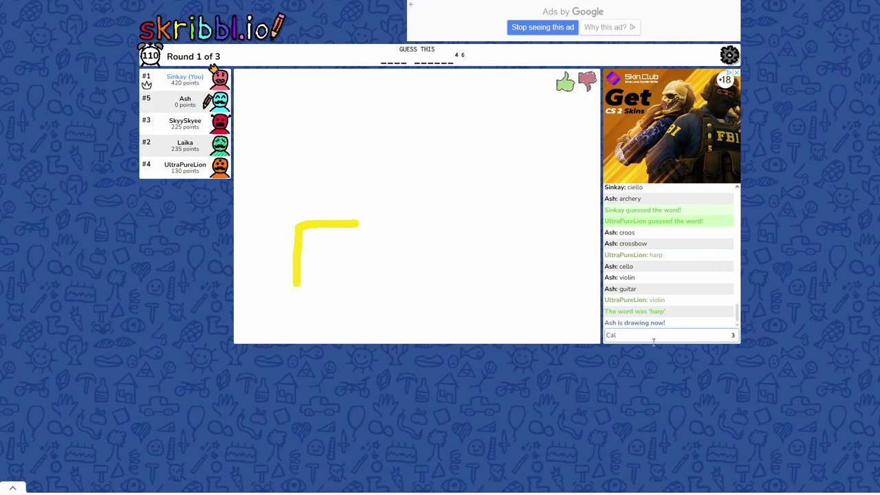
pyautogui.press('BackSpace')
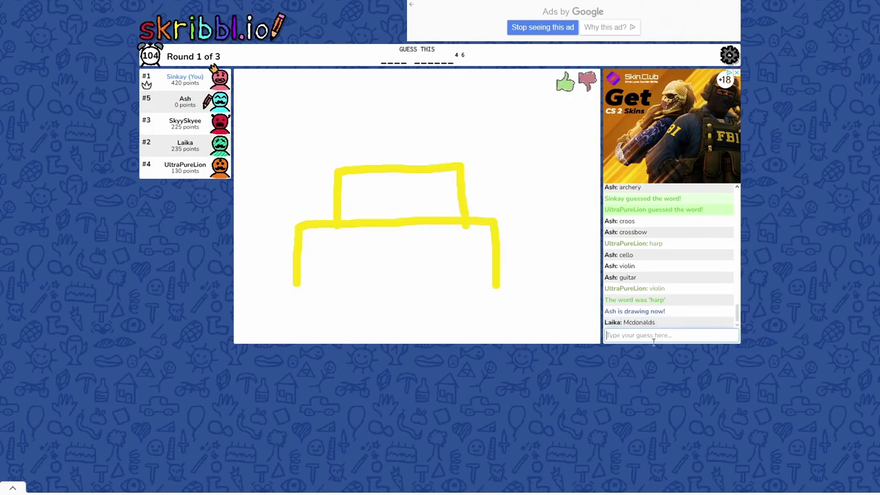
pyautogui.write('X')
pyautogui.press('BackSpace')
pyautogui.write('Cup')
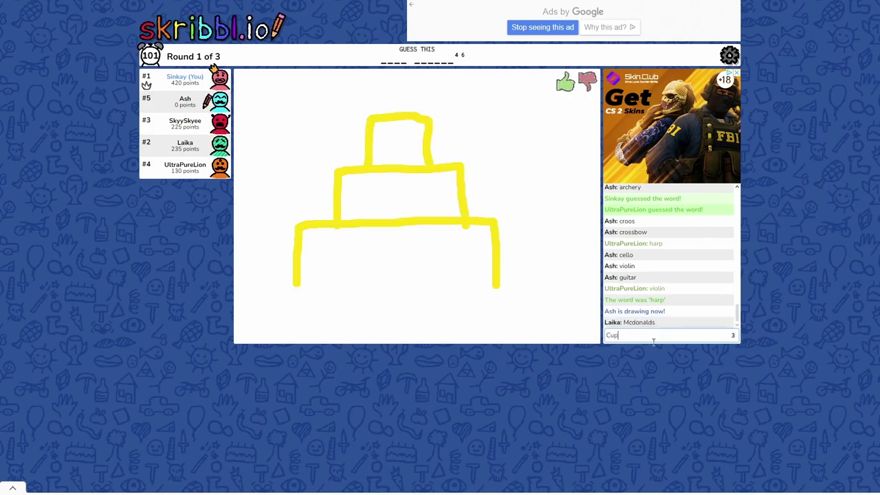
pyautogui.write(' cAkes')
pyautogui.press('Return')
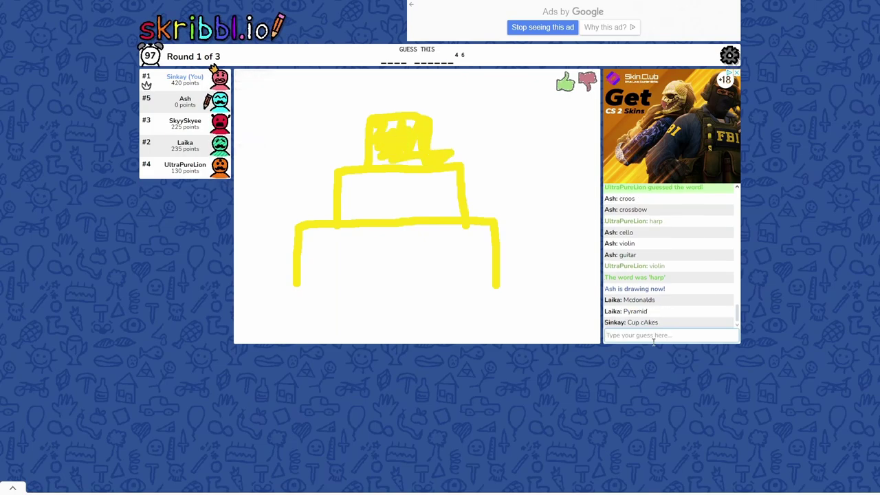
pyautogui.write('EGpyt')
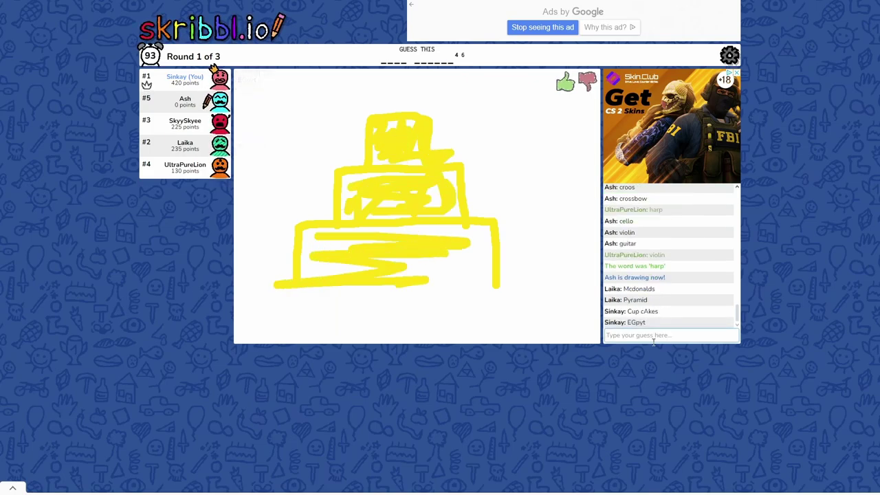
pyautogui.press('Return')
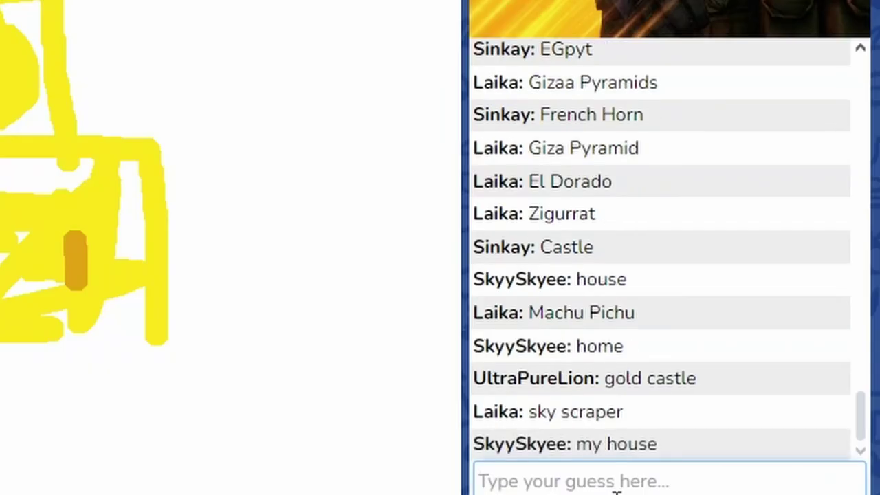
pyautogui.write('Super')
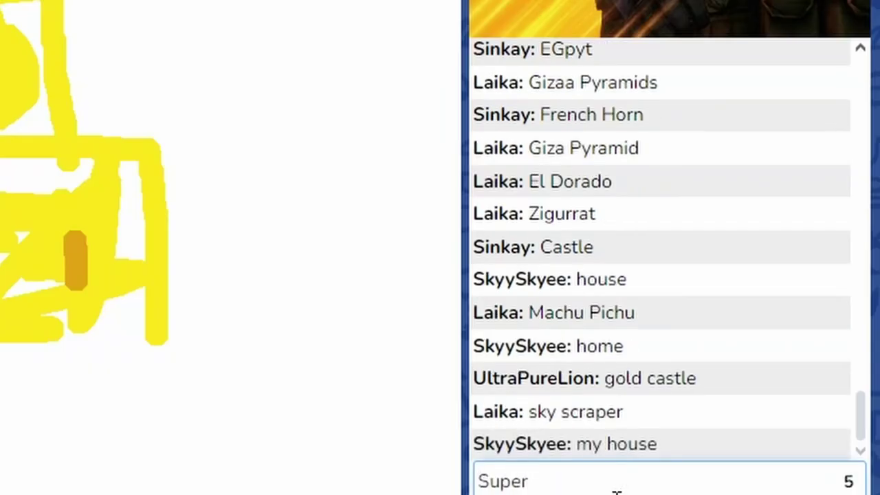
pyautogui.press('BackSpace')
pyautogui.press('BackSpace')
pyautogui.press('BackSpace')
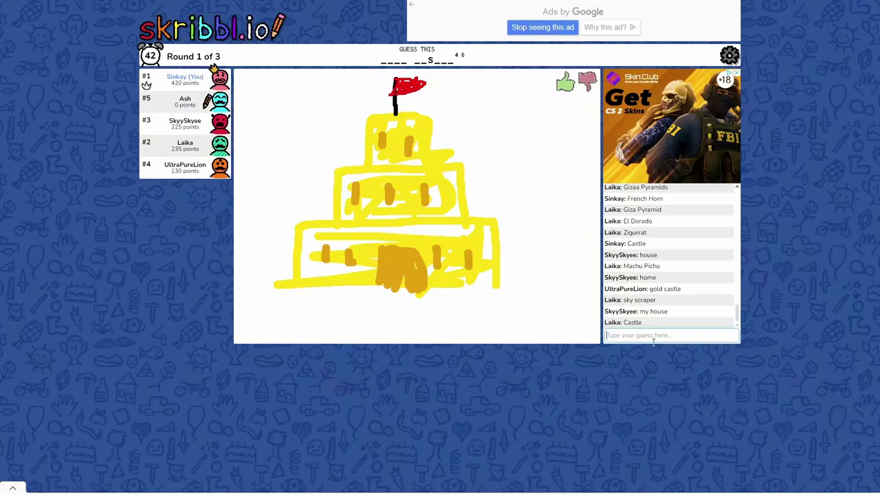
pyautogui.write('Mario')
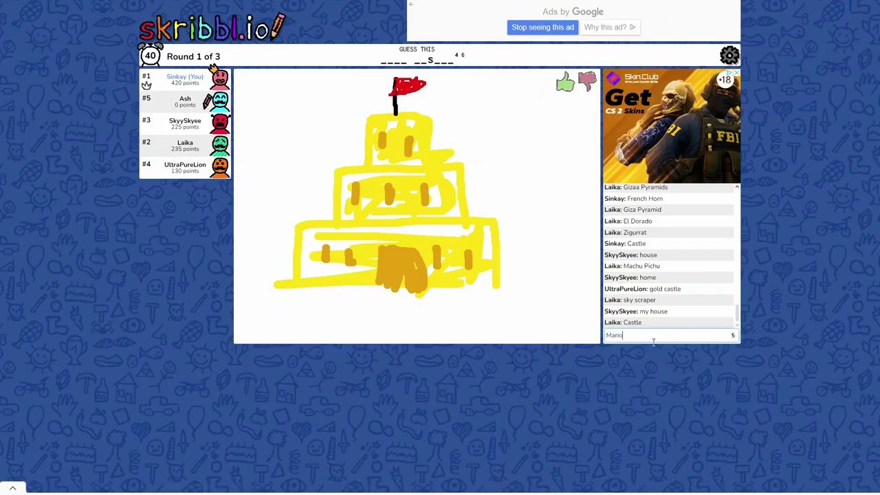
pyautogui.press('Return')
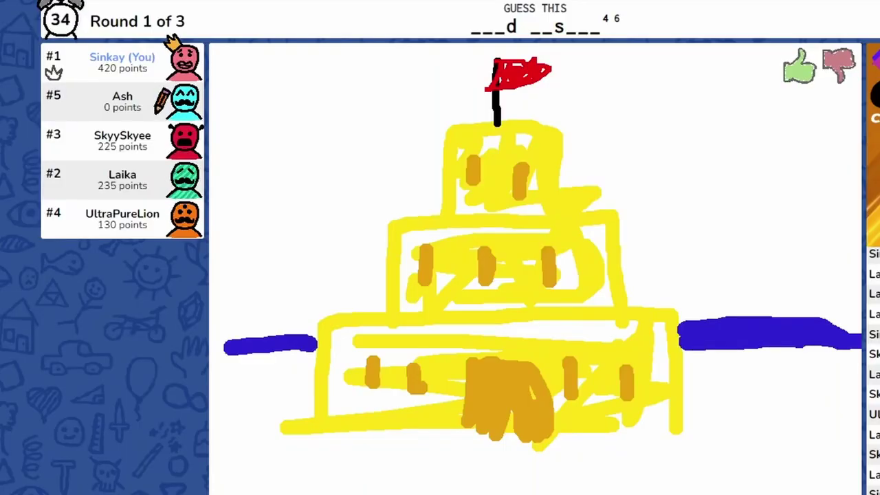
pyautogui.write('sand castle')
pyautogui.press('Return')
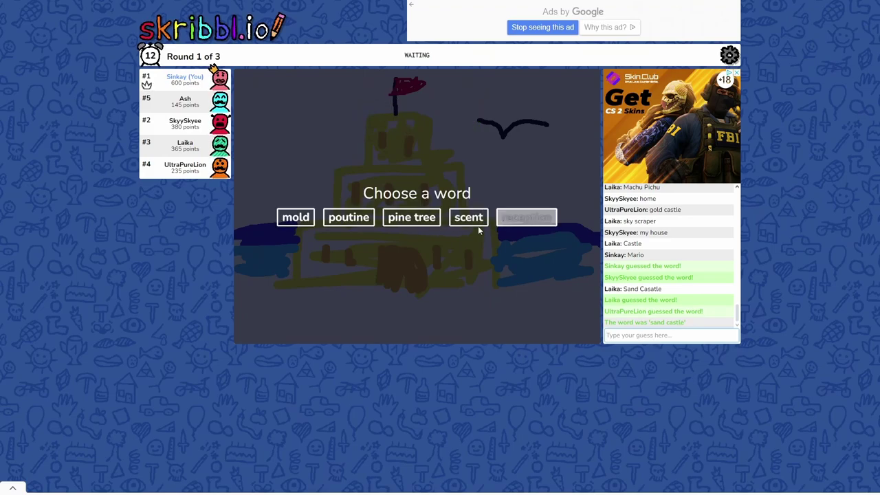
# - Choose poutine as the word and draw the tray outline in black
pyautogui.click(349, 217)
pyautogui.click(264, 364)
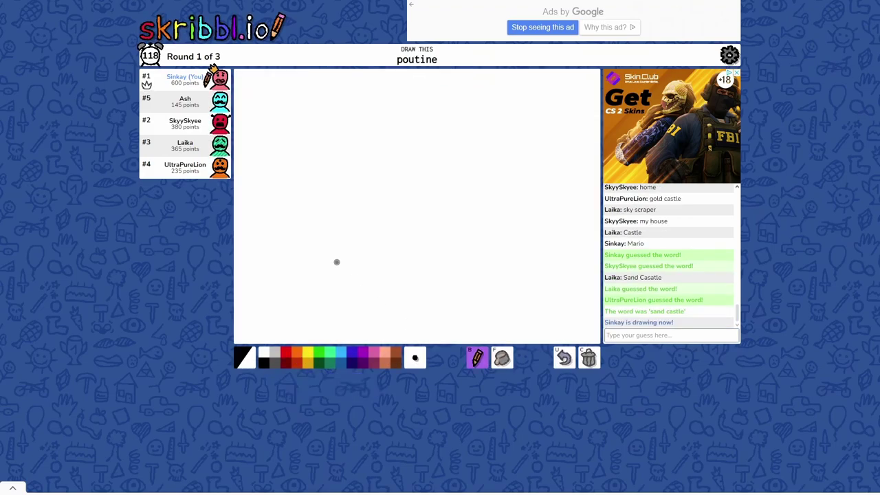
pyautogui.moveTo(332, 251)
pyautogui.mouseDown()
pyautogui.moveTo(431, 291)
pyautogui.moveTo(510, 294)
pyautogui.moveTo(543, 242)
pyautogui.moveTo(327, 254)
pyautogui.moveTo(357, 286)
pyautogui.mouseUp()
# - Scribble yellow fries inside the tray and draw a fork beside it
pyautogui.moveTo(348, 237); pyautogui.dragTo(375, 289)
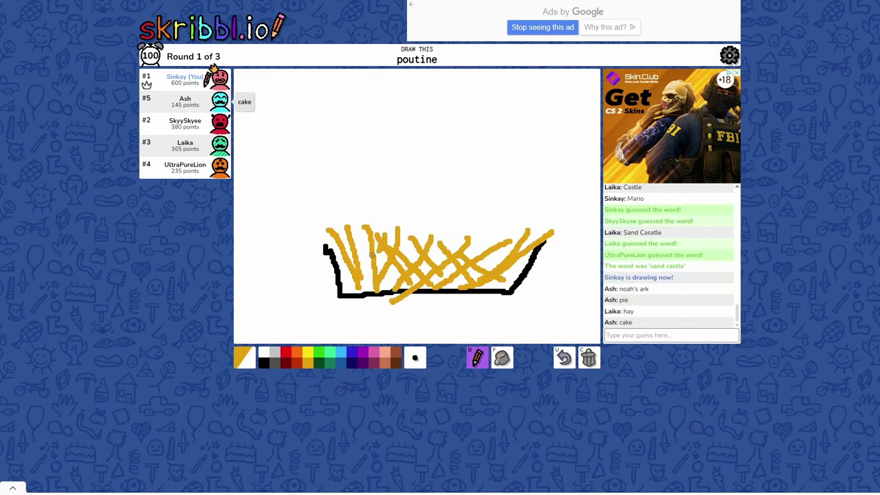
pyautogui.moveTo(371, 254)
pyautogui.mouseDown()
pyautogui.moveTo(406, 258)
pyautogui.moveTo(394, 267)
pyautogui.mouseUp()
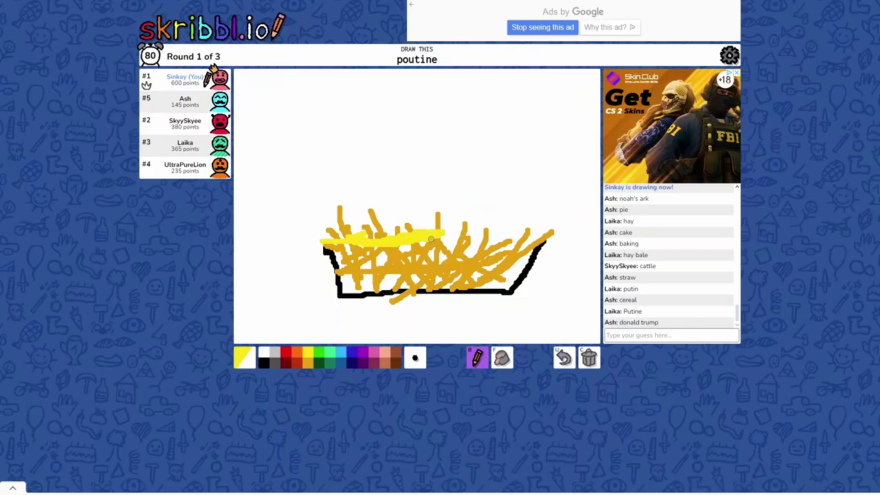
pyautogui.moveTo(432, 239); pyautogui.dragTo(540, 244)
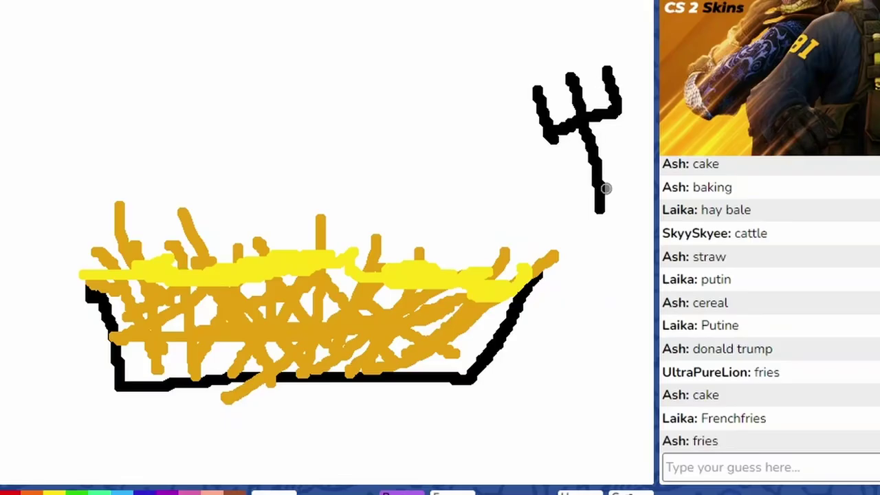
pyautogui.moveTo(605, 188); pyautogui.dragTo(605, 217)
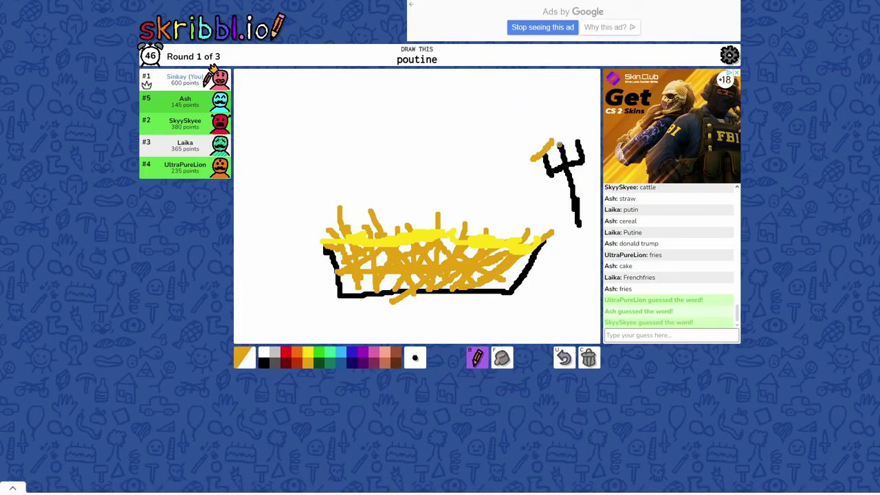
pyautogui.moveTo(533, 162); pyautogui.dragTo(581, 131)
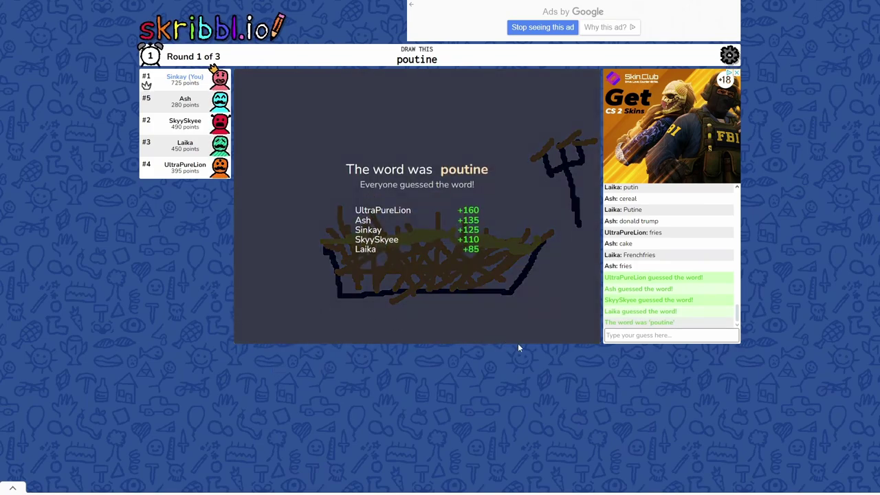
pyautogui.scroll(5, 554, 318)
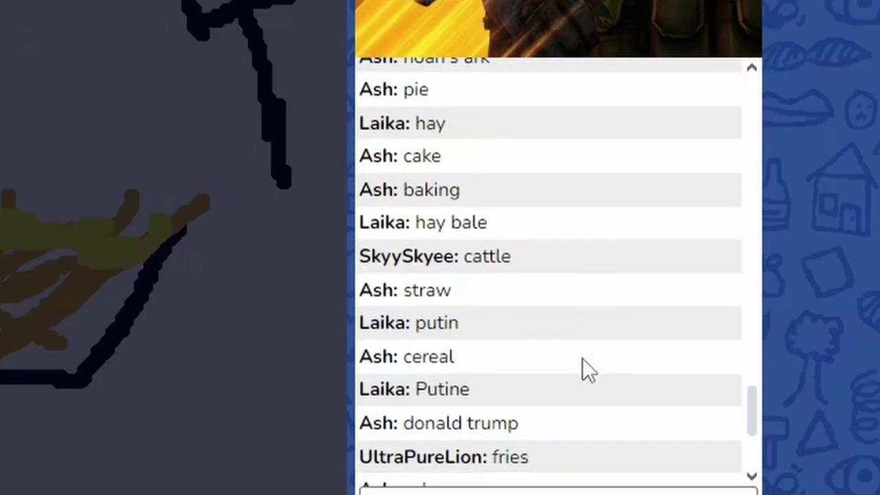
pyautogui.scroll(-5, 583, 358)
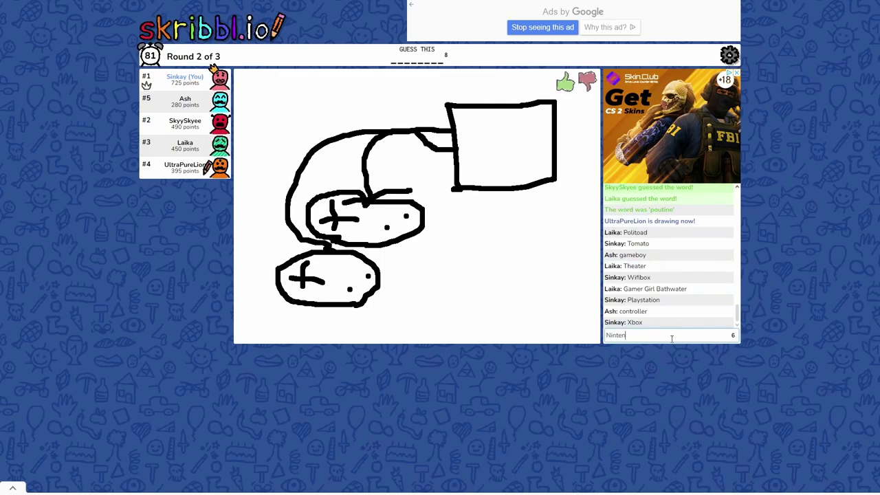
pyautogui.write('do')
# - Submit Nintendo as the guess for the controller drawing
pyautogui.press('Return')
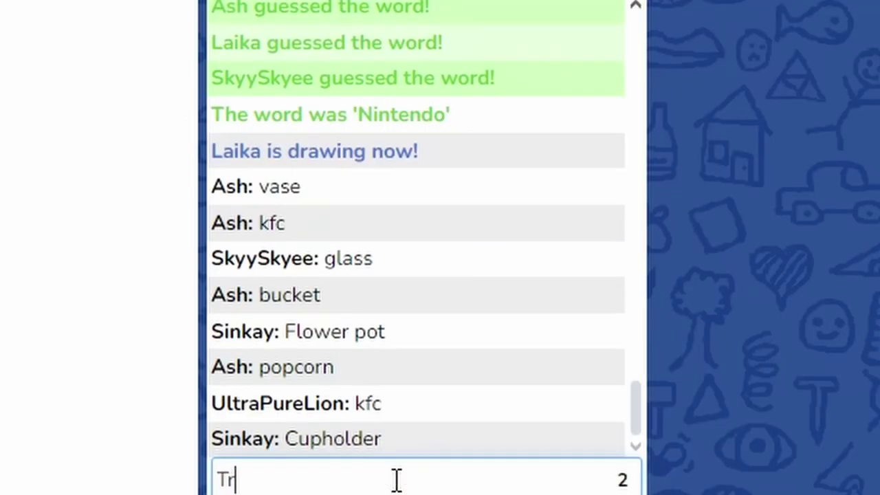
pyautogui.write('ash')
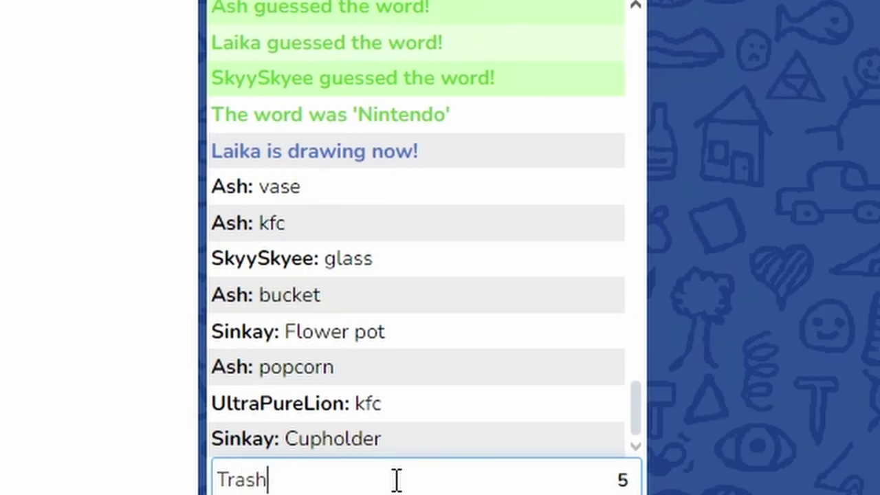
pyautogui.write('ibin')
# - Guess Trashbin, My life and Icetea, then correct the entry and submit Trashed
pyautogui.press('Return')
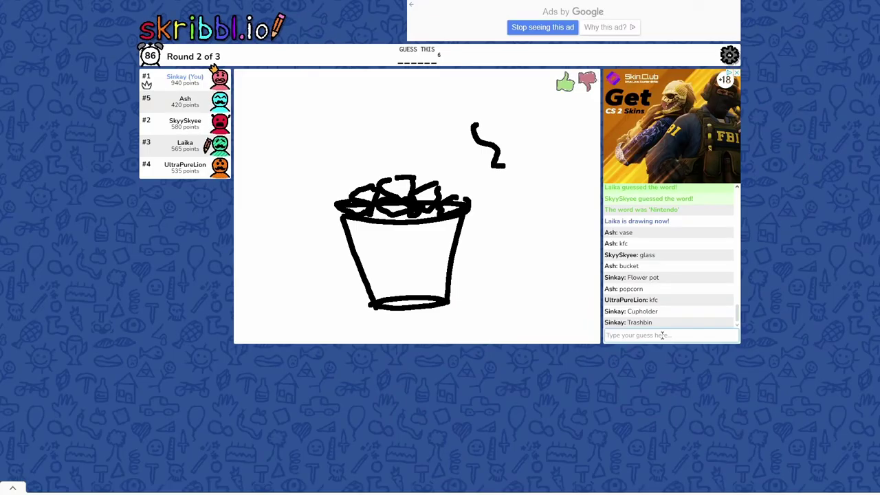
pyautogui.write('My life')
pyautogui.press('Return')
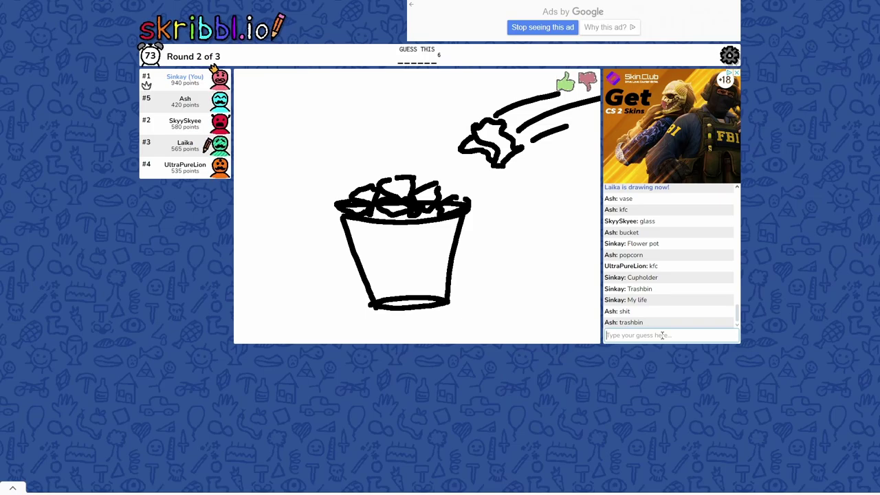
pyautogui.write('Icetea')
pyautogui.press('Return')
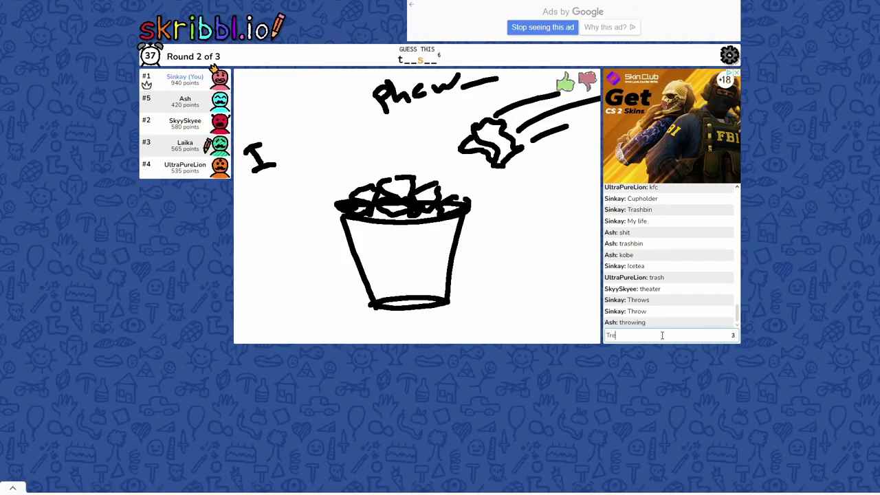
pyautogui.press('BackSpace')
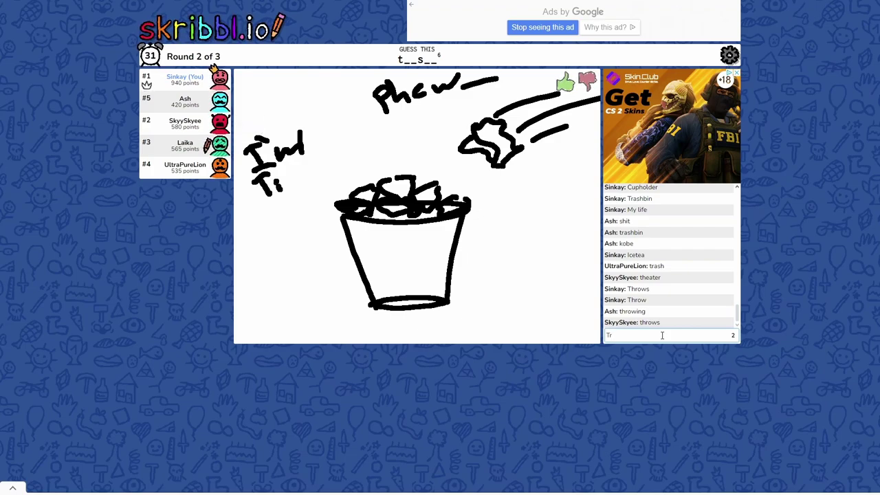
pyautogui.press('BackSpace')
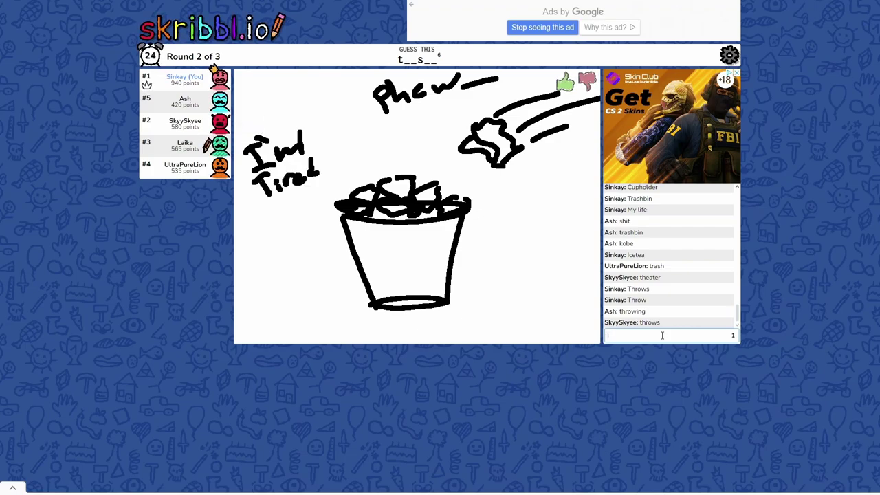
pyautogui.write('rashed')
pyautogui.press('Return')
pyautogui.write('Th')
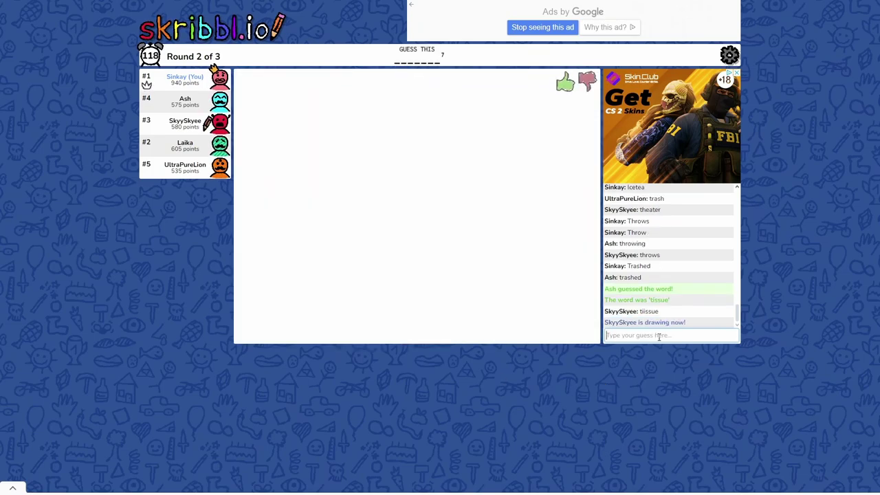
# - Guess SKy, Halo, Spartan and Soldier, then Athelte repeatedly until athlete is accepted
pyautogui.press('Return')
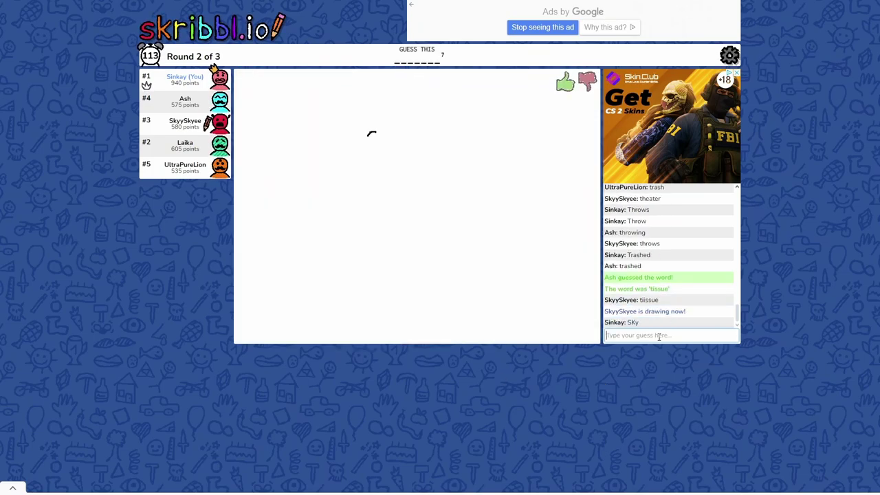
pyautogui.write('Halo')
pyautogui.press('Return')
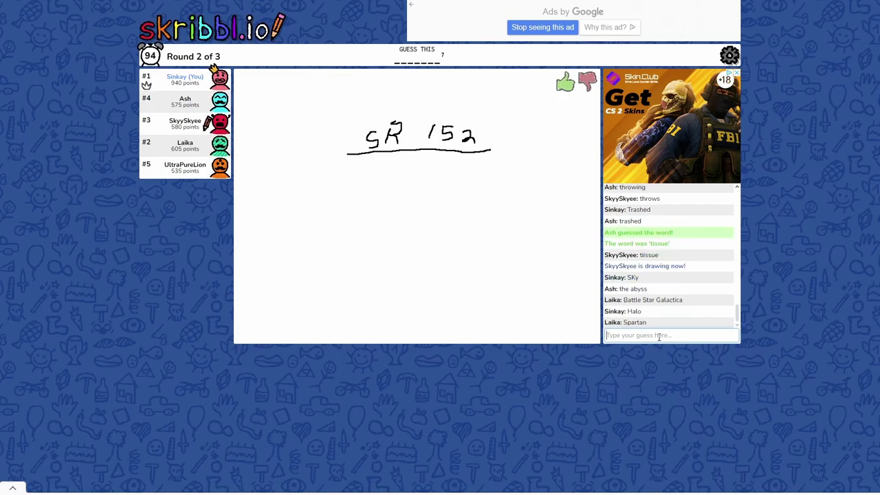
pyautogui.write('Spartan')
pyautogui.press('Return')
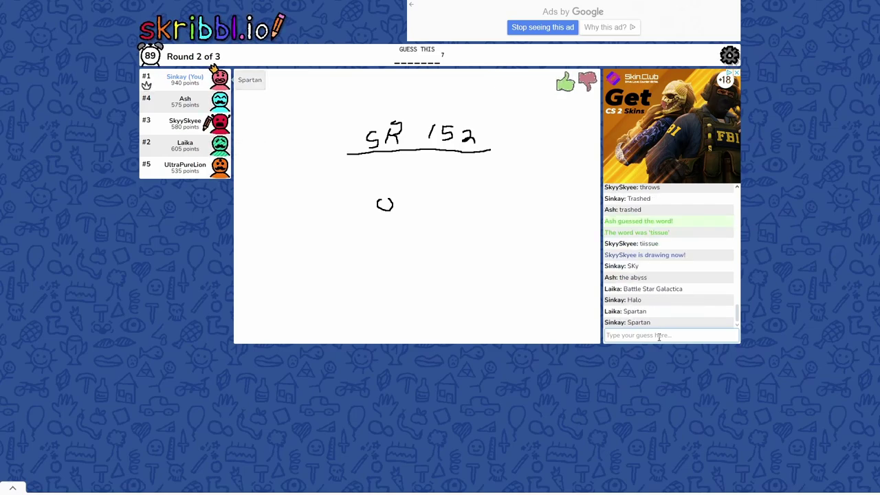
pyautogui.write('Soldier')
pyautogui.press('Return')
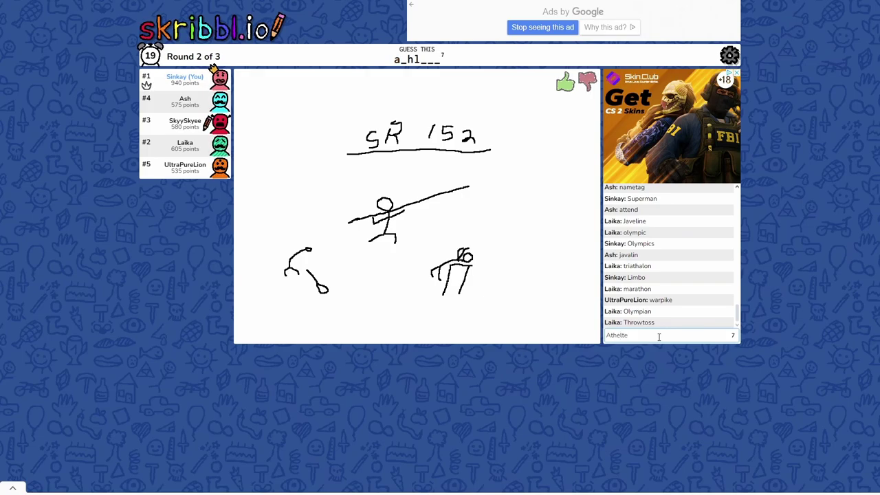
pyautogui.press('Return')
pyautogui.write('Athele')
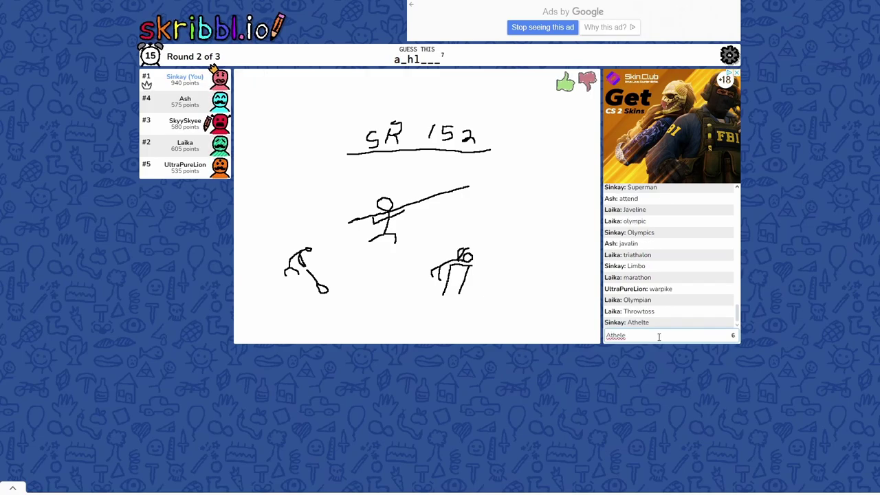
pyautogui.press('BackSpace')
pyautogui.press('BackSpace')
pyautogui.press('BackSpace')
pyautogui.write('elte')
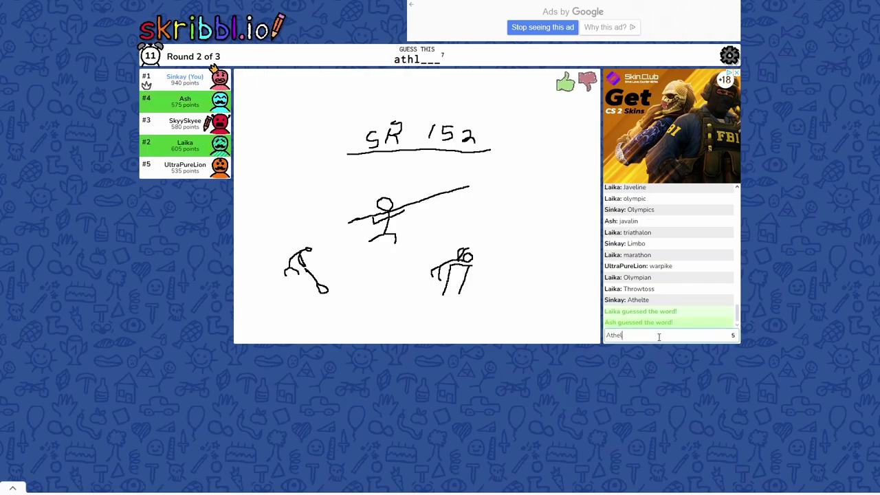
pyautogui.press('Return')
pyautogui.write('thelte')
pyautogui.press('Return')
pyautogui.write('A')
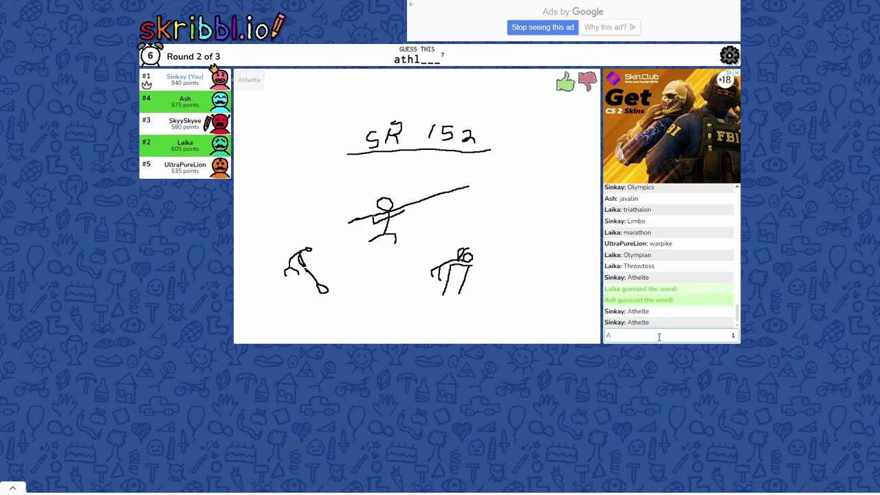
pyautogui.write('lete')
pyautogui.press('Return')
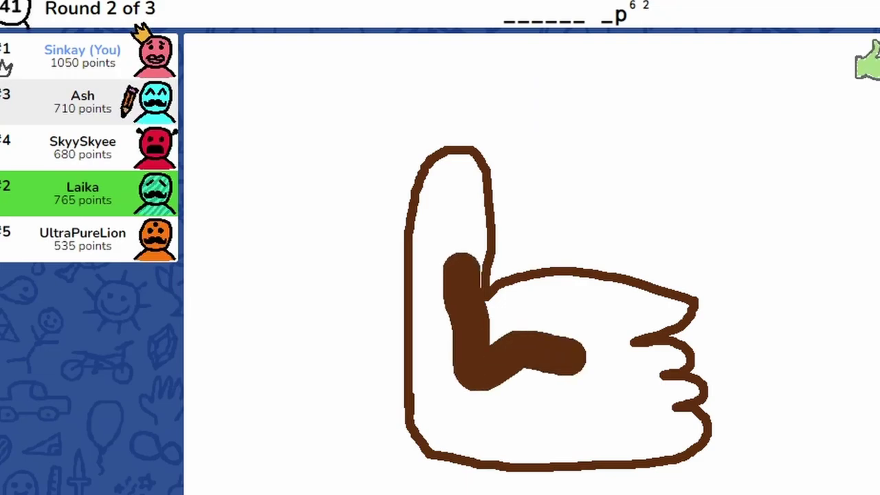
pyautogui.write('thumbs up')
# - Submit thumbs up as the guess for the hand drawing
pyautogui.press('Return')
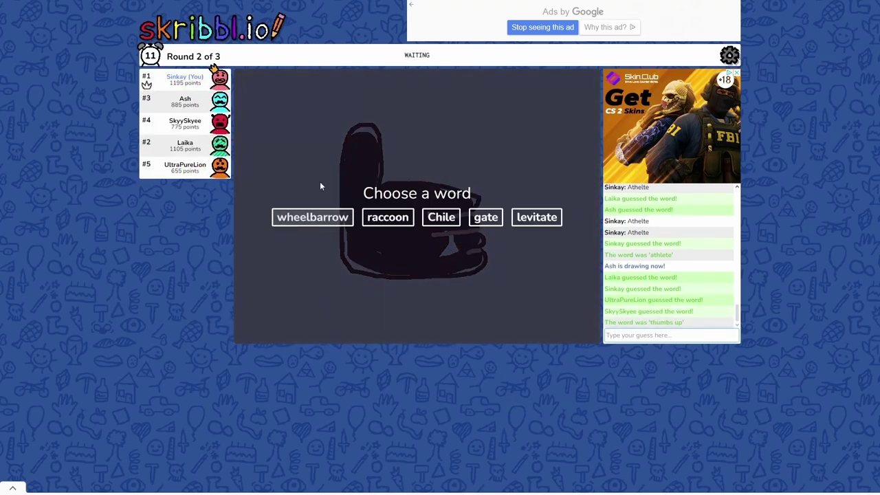
# - Choose raccoon as the word and paint its body in dark brown
pyautogui.click(388, 216)
pyautogui.click(396, 361)
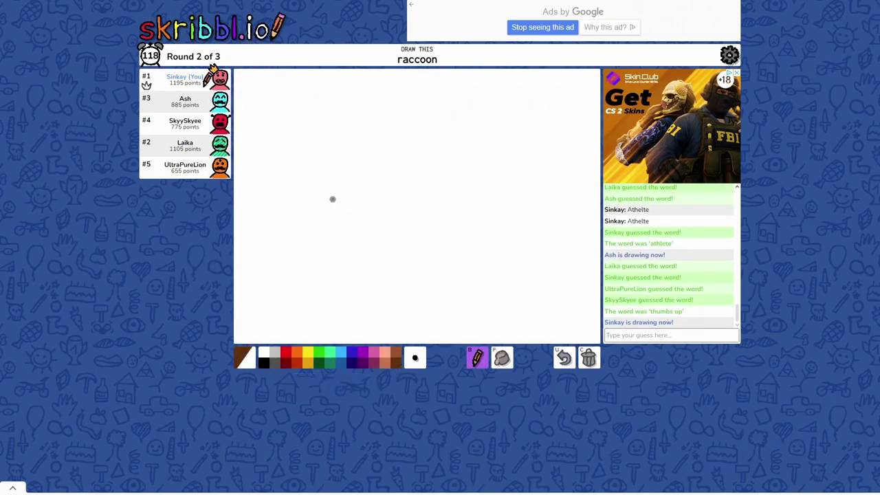
pyautogui.moveTo(344, 245); pyautogui.dragTo(395, 256)
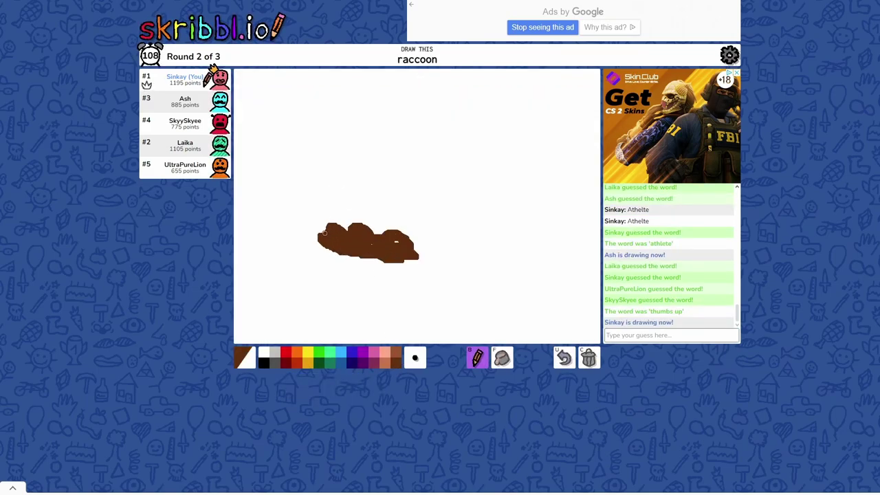
pyautogui.moveTo(348, 226); pyautogui.dragTo(378, 262)
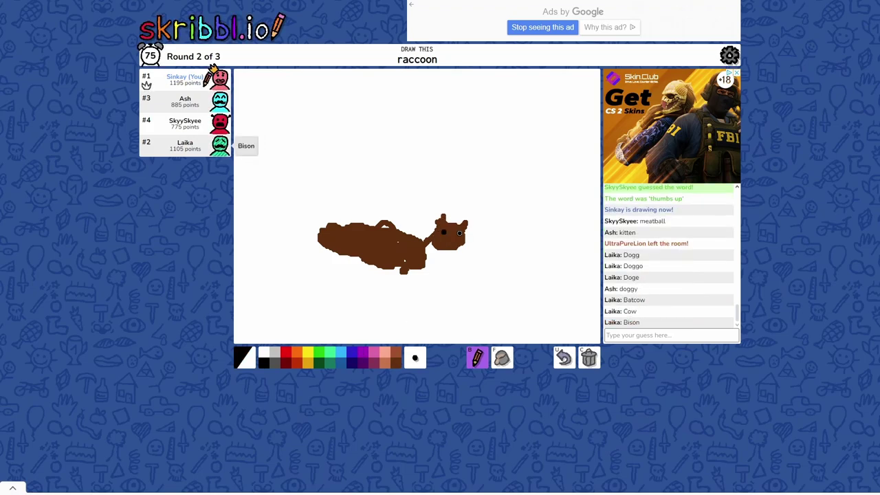
# - Adjust the brush size and add small strokes at the raccoon's nose
pyautogui.click(415, 357)
pyautogui.click(415, 303)
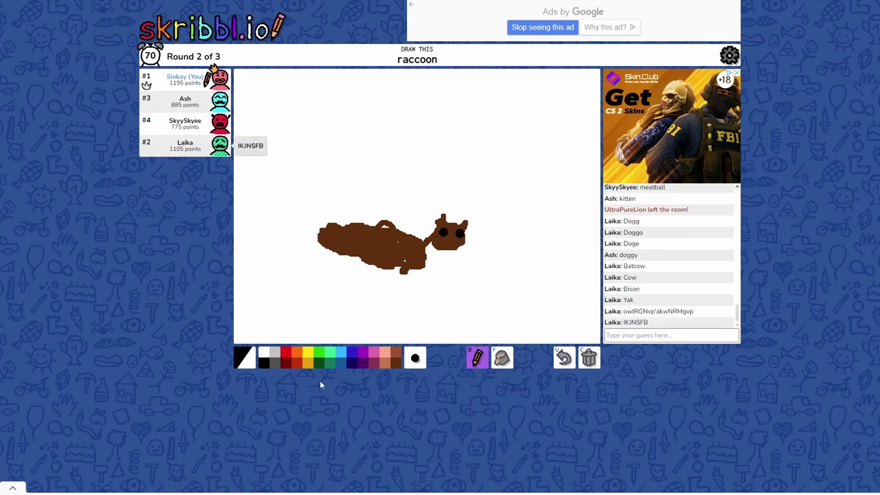
pyautogui.click(415, 356)
pyautogui.click(415, 264)
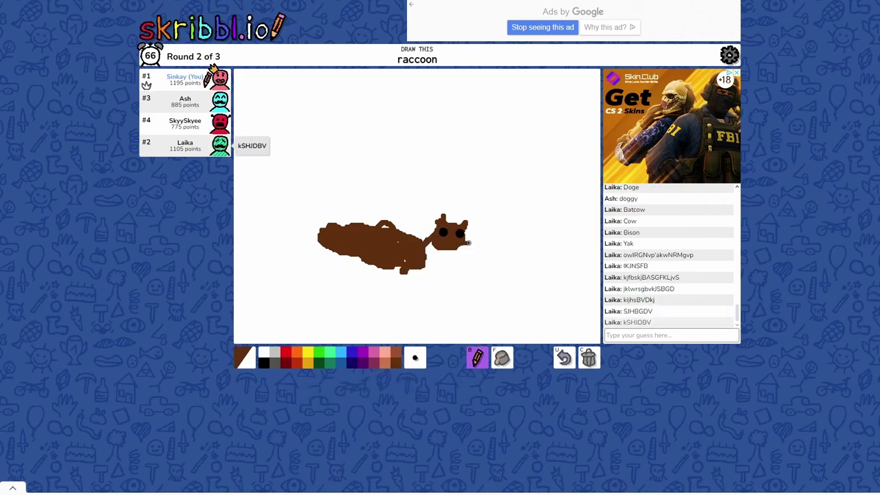
pyautogui.moveTo(466, 240); pyautogui.dragTo(473, 242)
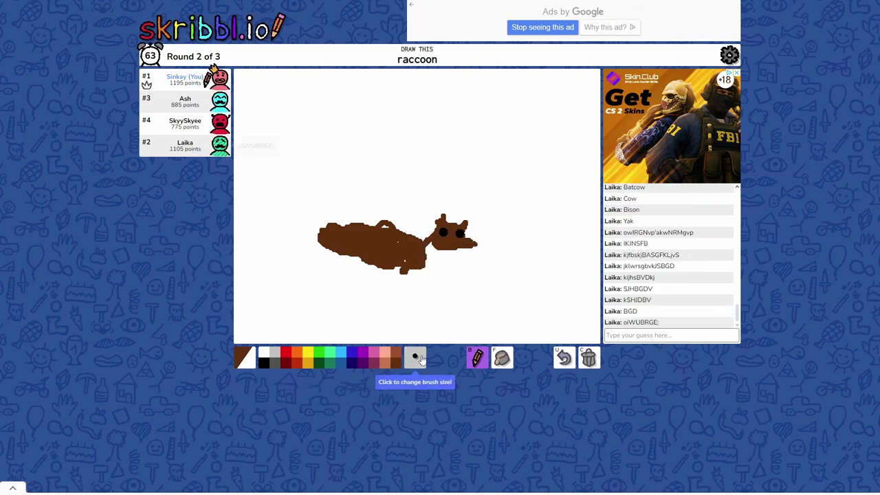
# - Draw the tall brown tail with a larger brush, then pick a stripe brush size
pyautogui.click(414, 357)
pyautogui.click(415, 264)
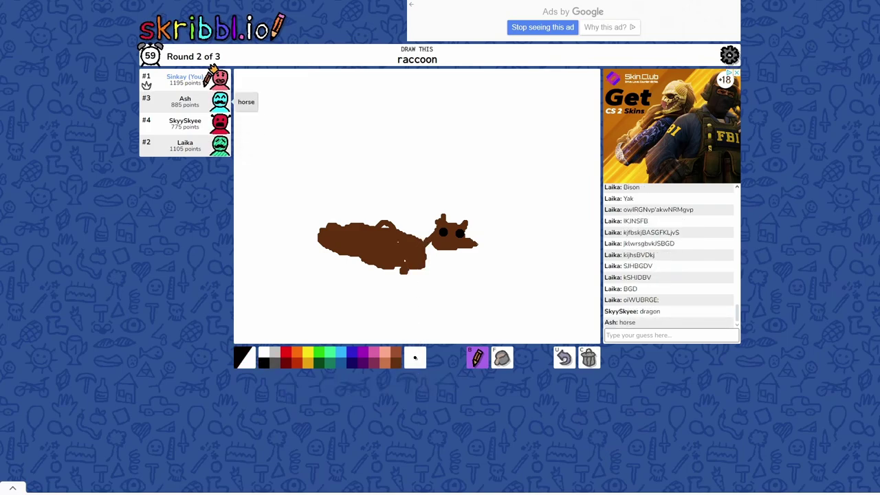
pyautogui.click(415, 357)
pyautogui.click(416, 286)
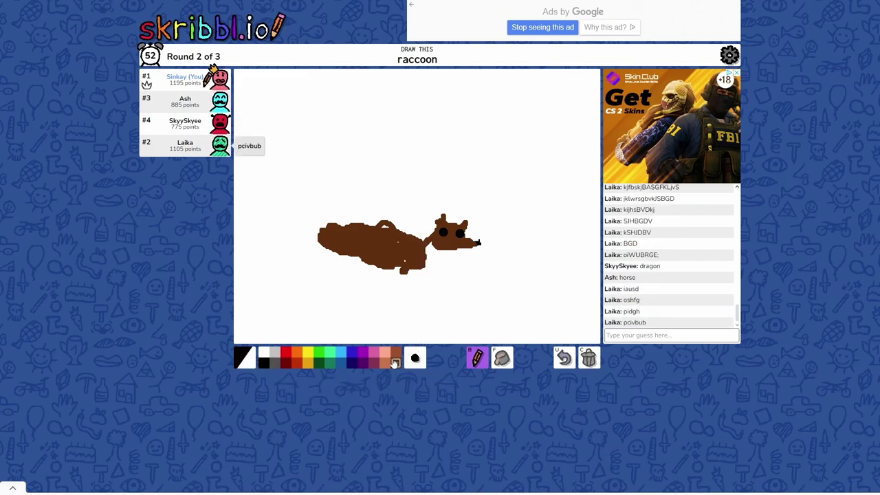
pyautogui.moveTo(315, 231)
pyautogui.mouseDown()
pyautogui.moveTo(318, 175)
pyautogui.moveTo(328, 229)
pyautogui.mouseUp()
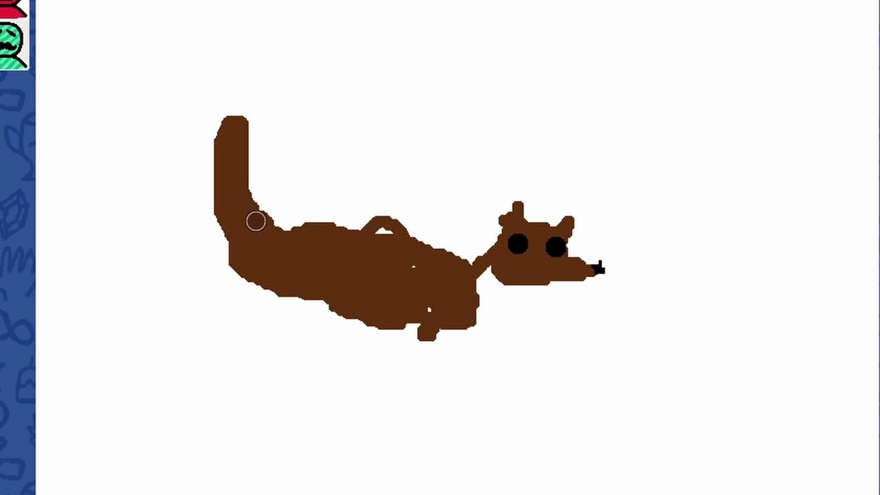
pyautogui.moveTo(256, 221)
pyautogui.mouseDown()
pyautogui.moveTo(237, 120)
pyautogui.moveTo(268, 234)
pyautogui.mouseUp()
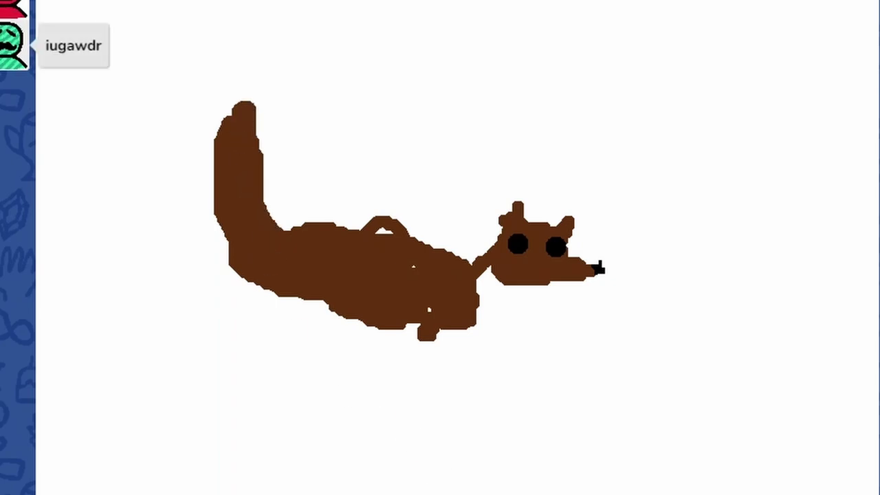
pyautogui.click(450, 481)
pyautogui.click(452, 317)
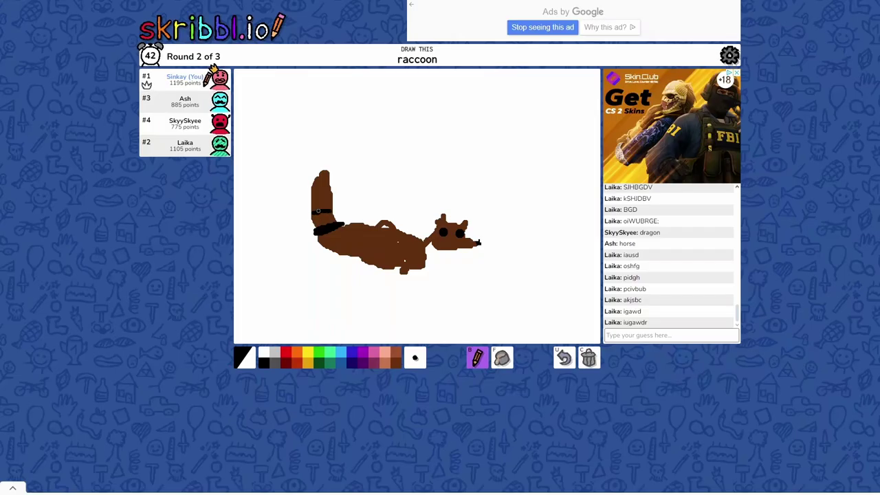
# - Paint black stripes across the raccoon's tail and add a brown hind leg
pyautogui.click(245, 358)
pyautogui.moveTo(315, 211); pyautogui.dragTo(337, 210)
pyautogui.moveTo(316, 232); pyautogui.dragTo(344, 224)
pyautogui.moveTo(312, 194); pyautogui.dragTo(327, 195)
pyautogui.moveTo(306, 211)
pyautogui.mouseDown()
pyautogui.moveTo(336, 211)
pyautogui.moveTo(343, 194)
pyautogui.moveTo(329, 172)
pyautogui.mouseUp()
pyautogui.click(270, 363)
pyautogui.moveTo(406, 268); pyautogui.dragTo(419, 294)
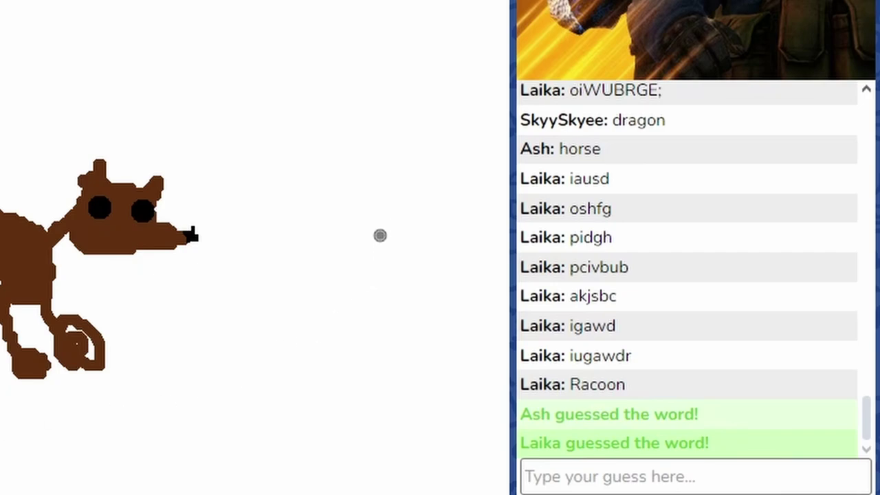
# - Draw a black box near the right edge, fill it solid black, and add final strokes
pyautogui.moveTo(544, 238)
pyautogui.mouseDown()
pyautogui.moveTo(547, 303)
pyautogui.moveTo(597, 303)
pyautogui.mouseUp()
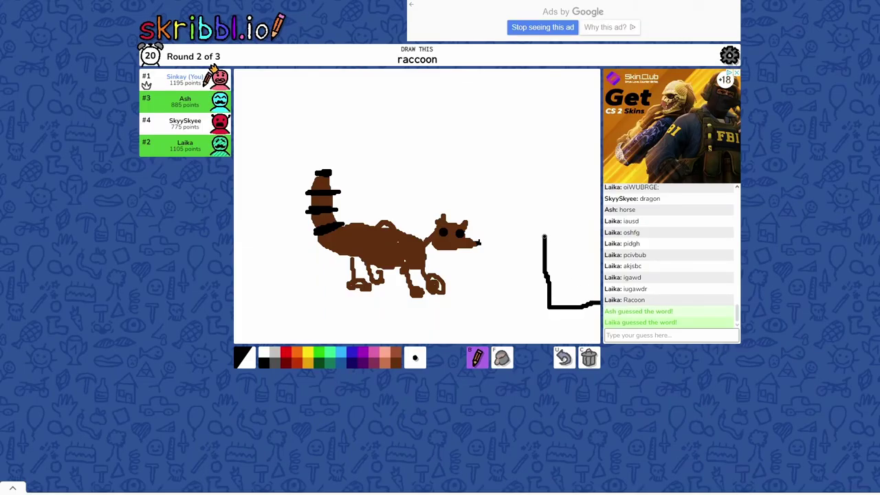
pyautogui.moveTo(545, 237); pyautogui.dragTo(598, 237)
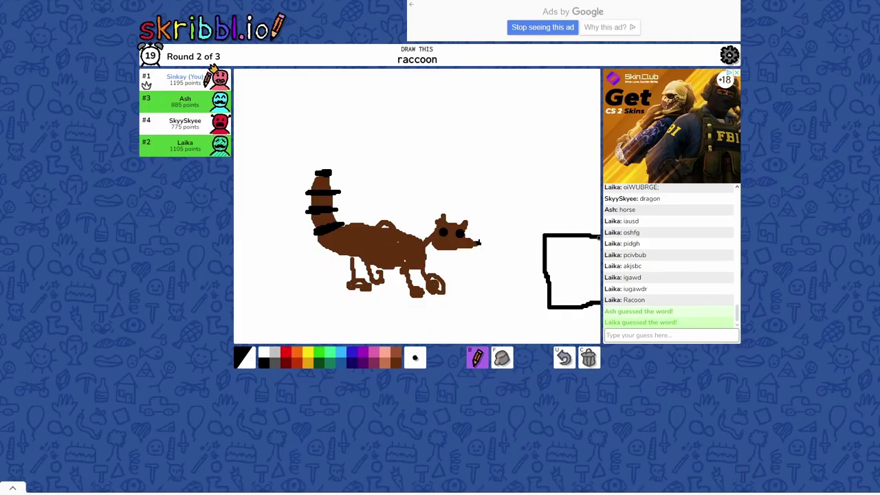
pyautogui.click(502, 358)
pyautogui.click(570, 271)
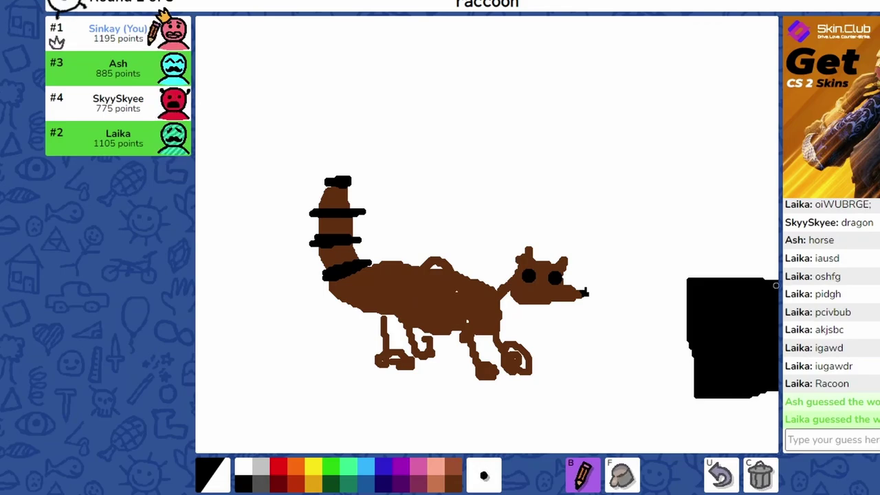
pyautogui.moveTo(769, 217); pyautogui.dragTo(768, 302)
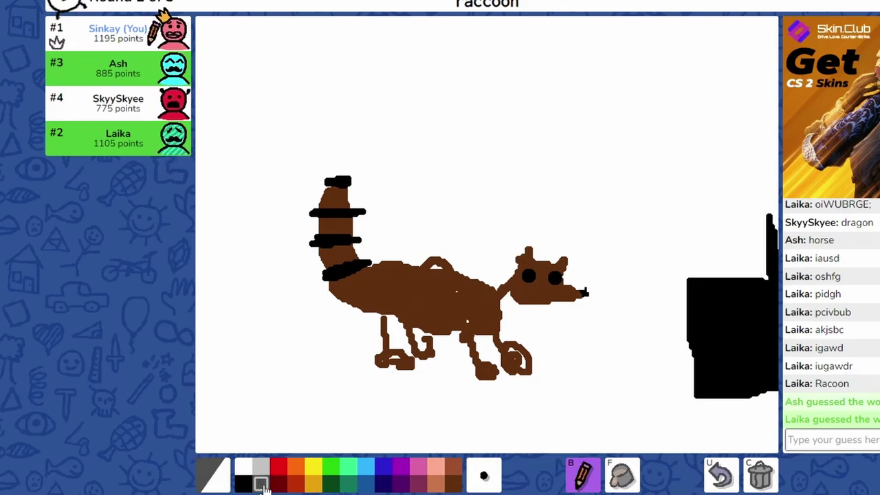
pyautogui.moveTo(574, 335); pyautogui.dragTo(584, 347)
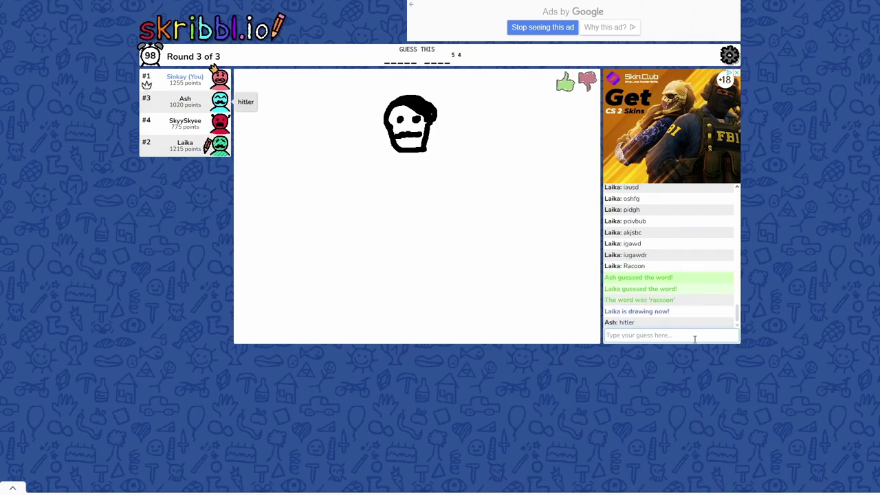
pyautogui.write('Hot')
# - Submit the 'Robot man' guess, erasing mistyped guess text before and after
pyautogui.press('BackSpace')
pyautogui.press('BackSpace')
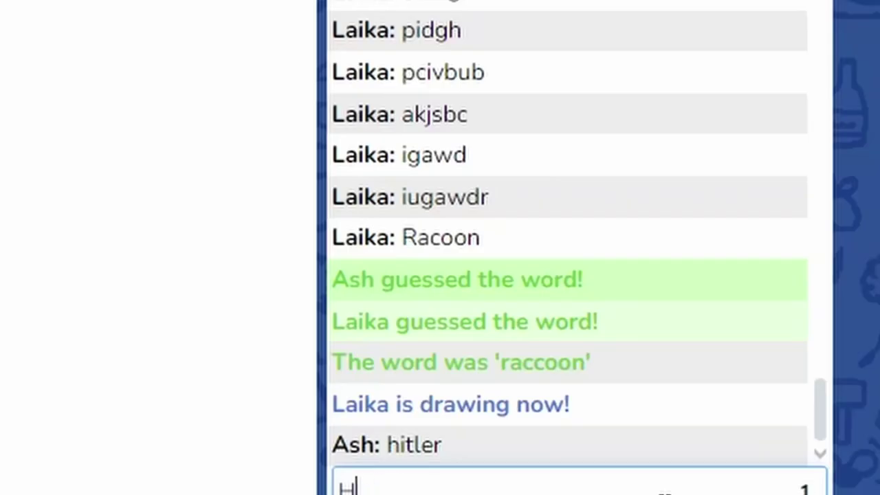
pyautogui.press('BackSpace')
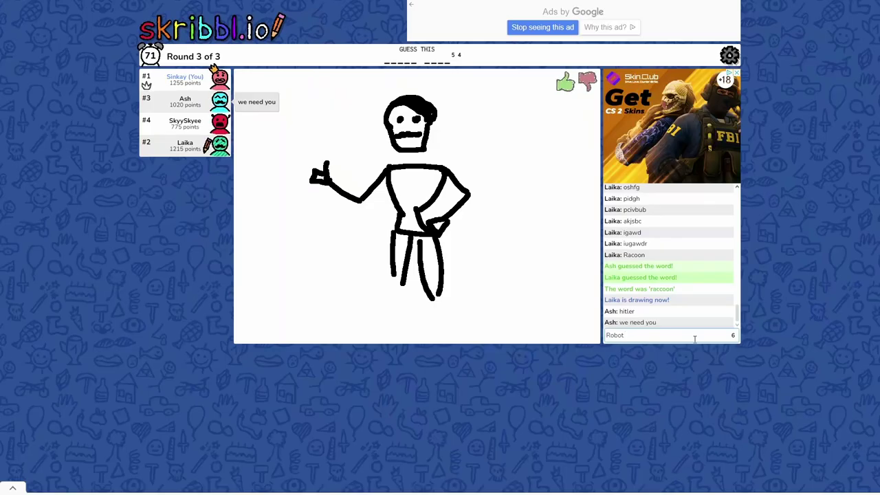
pyautogui.write('man')
pyautogui.press('Return')
pyautogui.write('Frank')
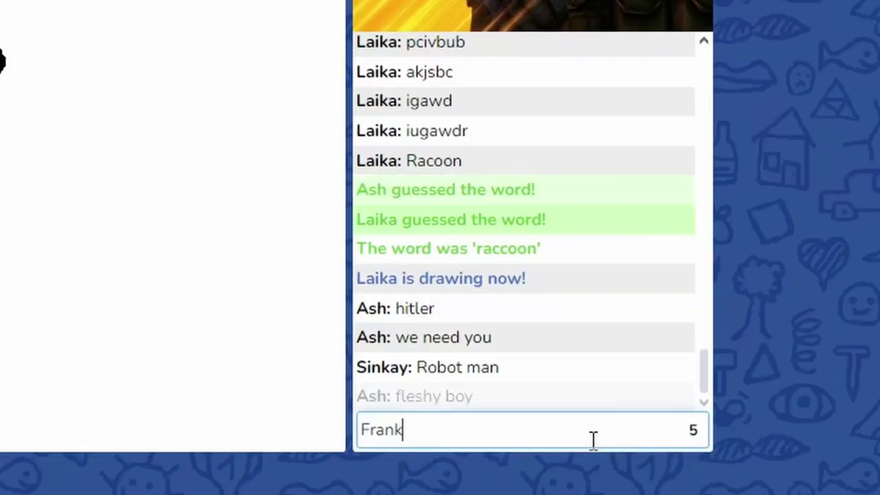
pyautogui.press('BackSpace')
pyautogui.press('BackSpace')
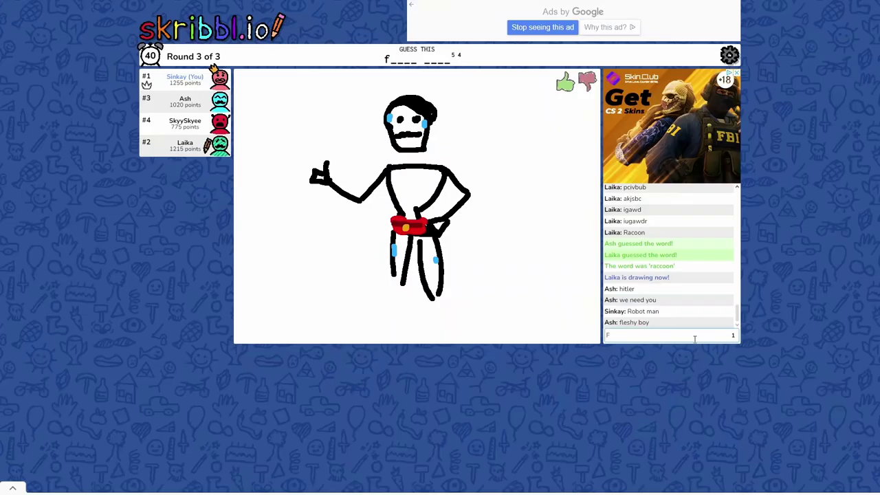
pyautogui.write('a')
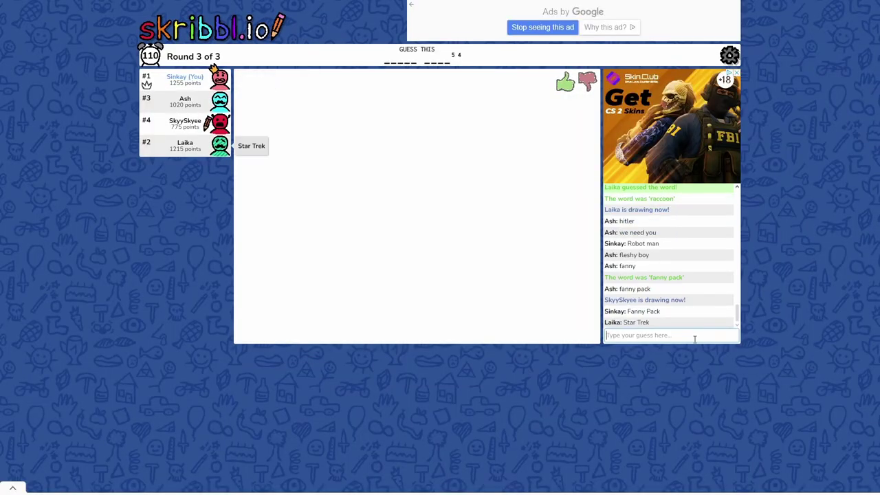
pyautogui.write('Star wars')
# - Submit the wrong guesses Star wars, Iron man, Triforce and Mountain
pyautogui.press('Return')
pyautogui.write('Iron man')
pyautogui.press('Return')
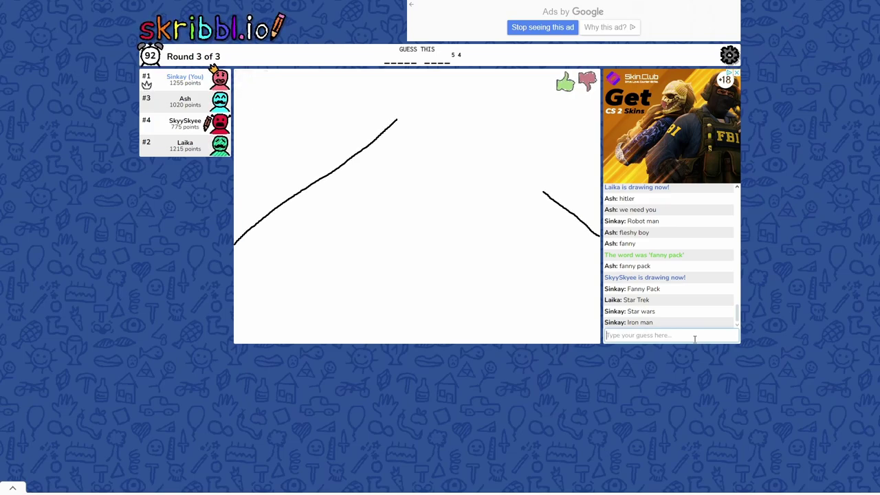
pyautogui.write('P')
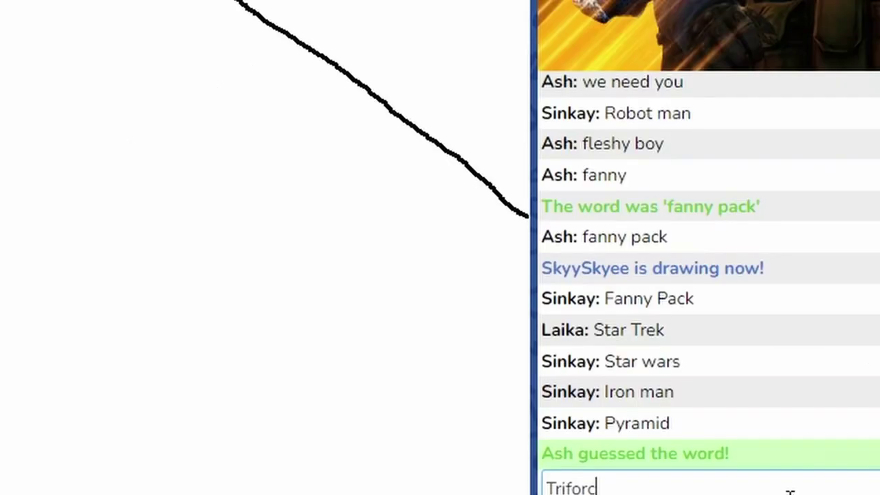
pyautogui.press('Return')
pyautogui.write('Mountain')
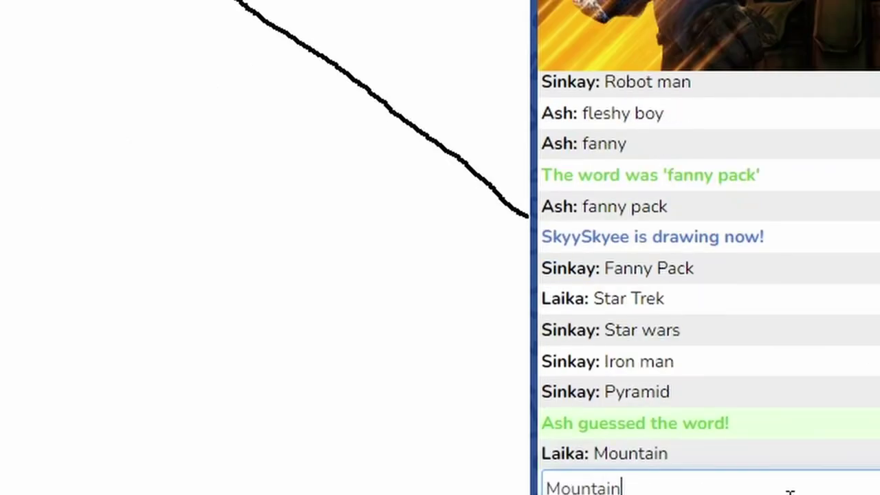
pyautogui.press('Return')
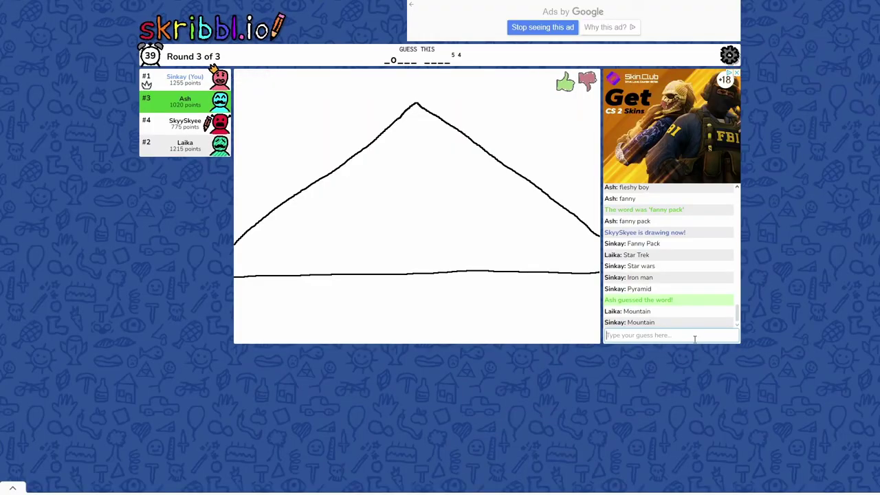
pyautogui.write('Lov')
# - Clear an abandoned guess and submit the correctly capitalised 'Mount Fuji'
pyautogui.press('BackSpace')
pyautogui.press('BackSpace')
pyautogui.press('BackSpace')
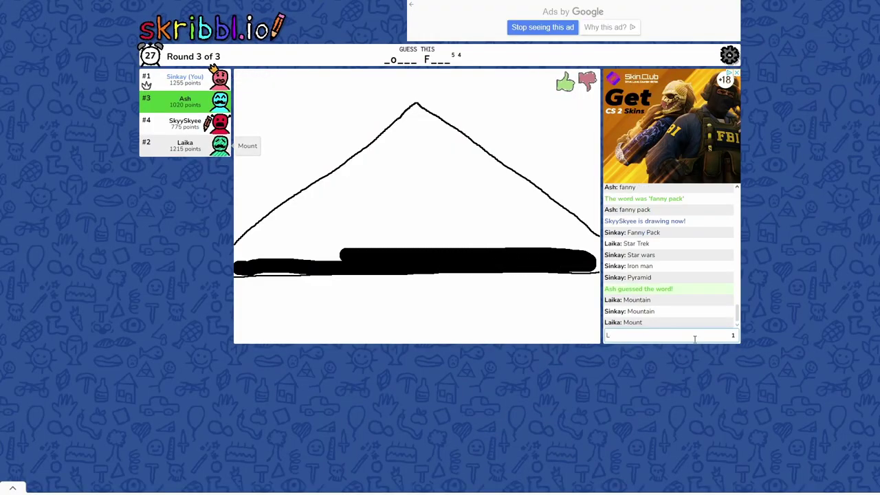
pyautogui.press('BackSpace')
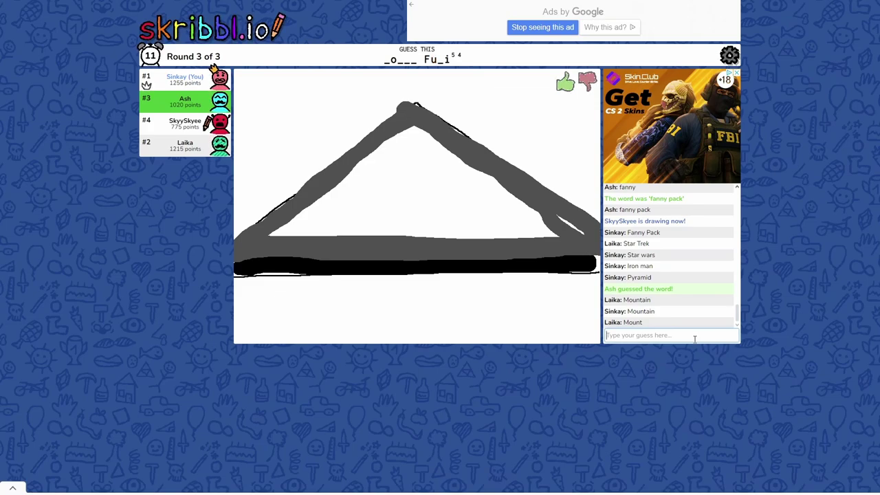
pyautogui.write('MOunt')
pyautogui.press('BackSpace')
pyautogui.press('BackSpace')
pyautogui.press('BackSpace')
pyautogui.press('BackSpace')
pyautogui.write('ount Fuji')
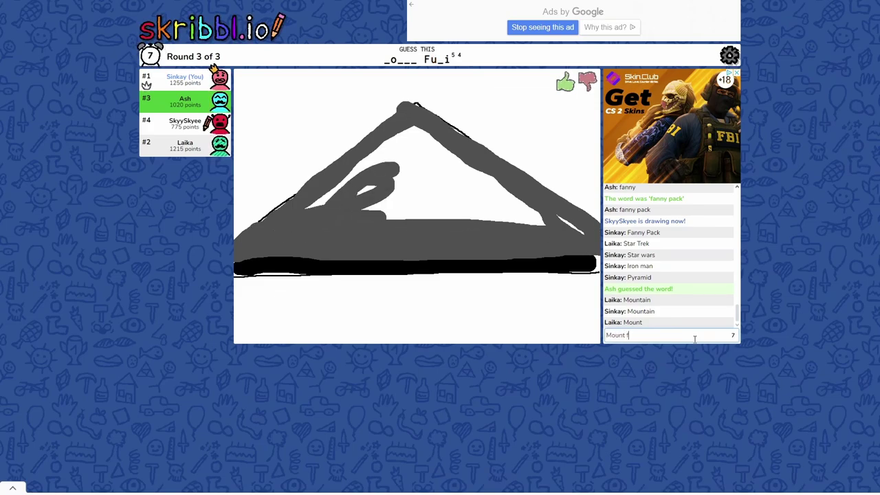
pyautogui.press('Return')
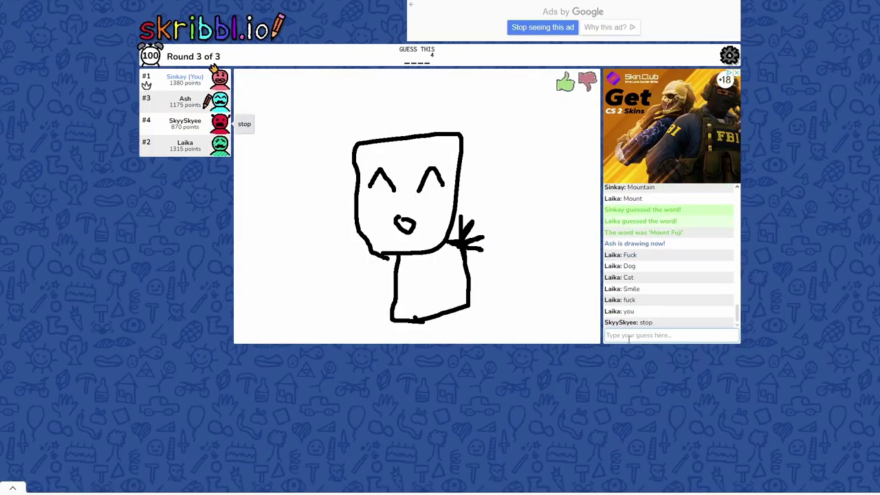
pyautogui.write('Toast')
# - Submit the guesses Toast, Mask and Frank, fixing a misspelling along the way
pyautogui.press('Return')
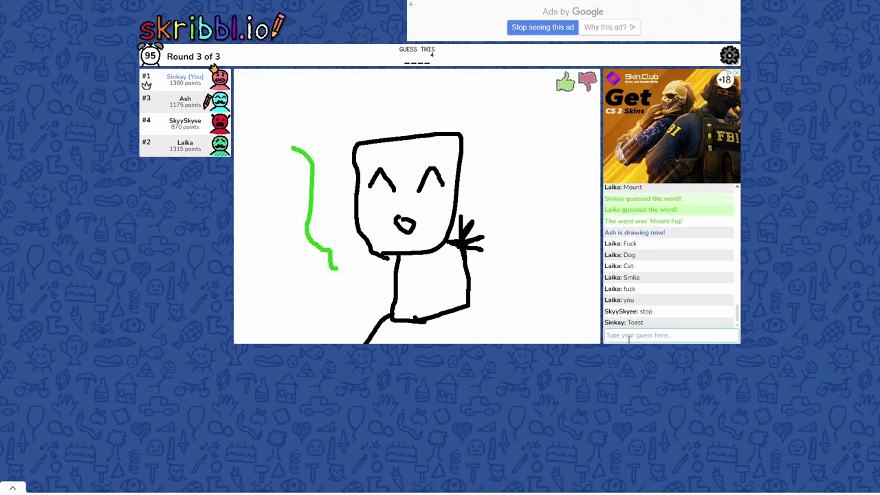
pyautogui.write('Mask')
pyautogui.press('Return')
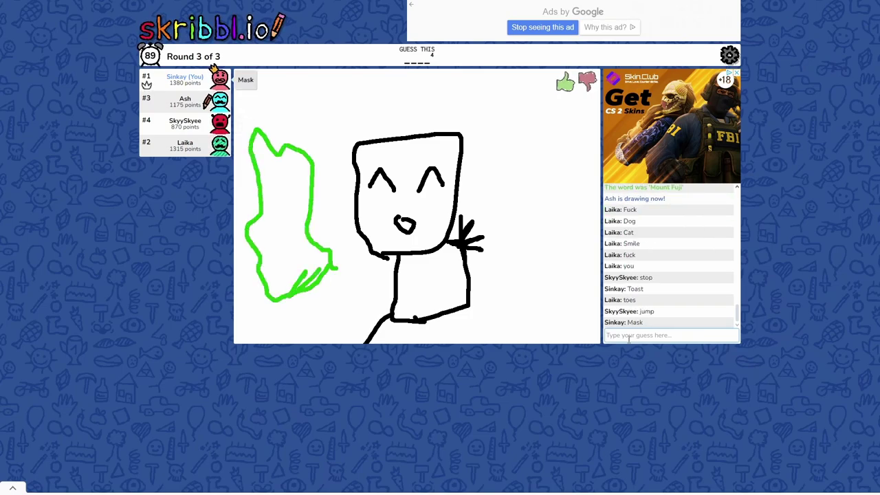
pyautogui.write('F')
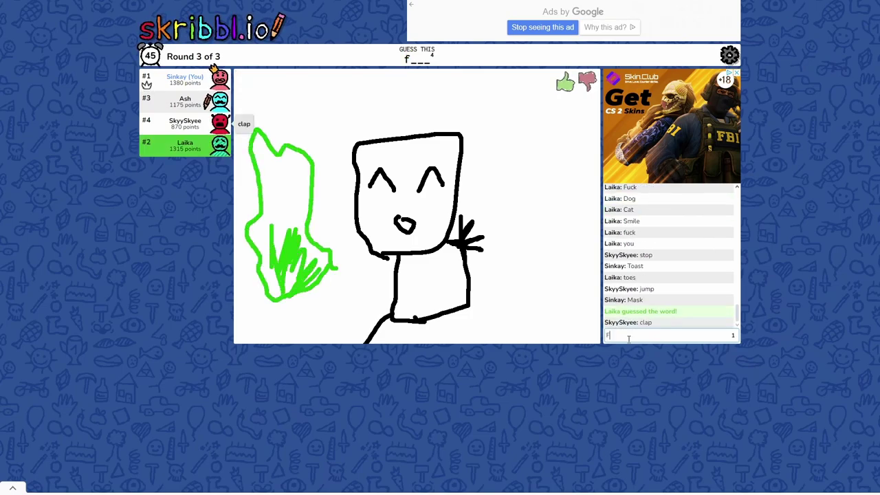
pyautogui.write('rak')
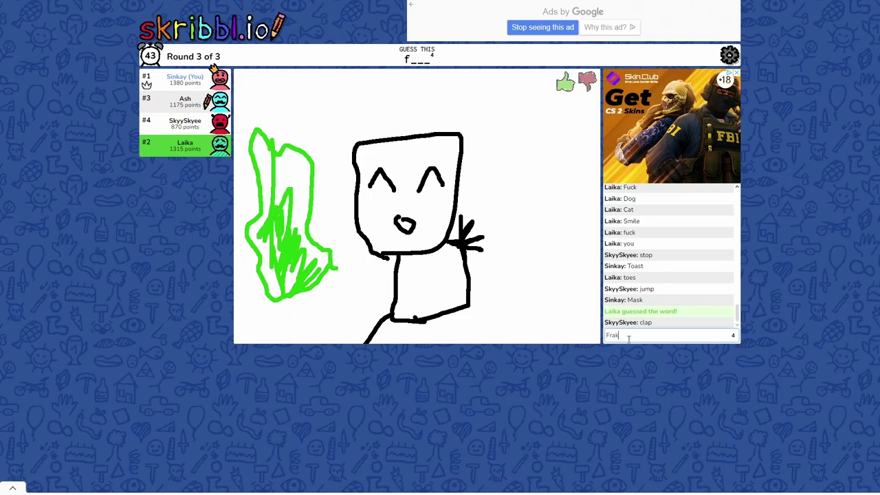
pyautogui.press('BackSpace')
pyautogui.write('nk')
pyautogui.press('Return')
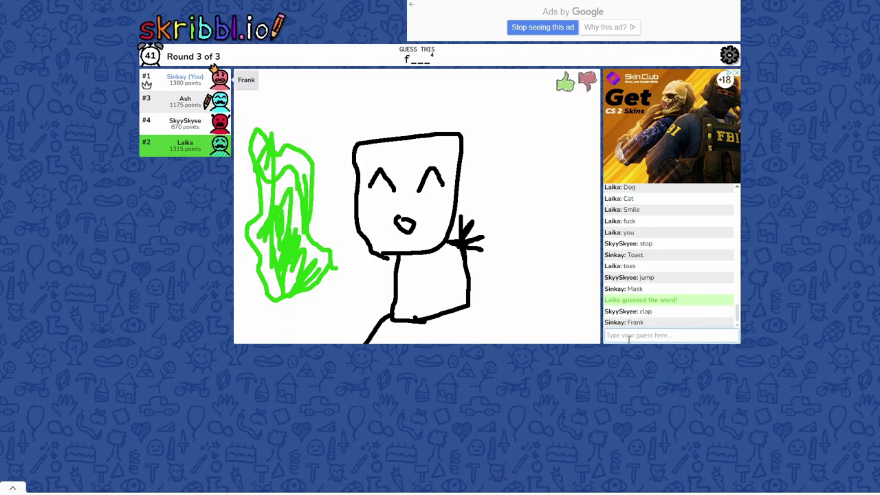
pyautogui.write('Fas')
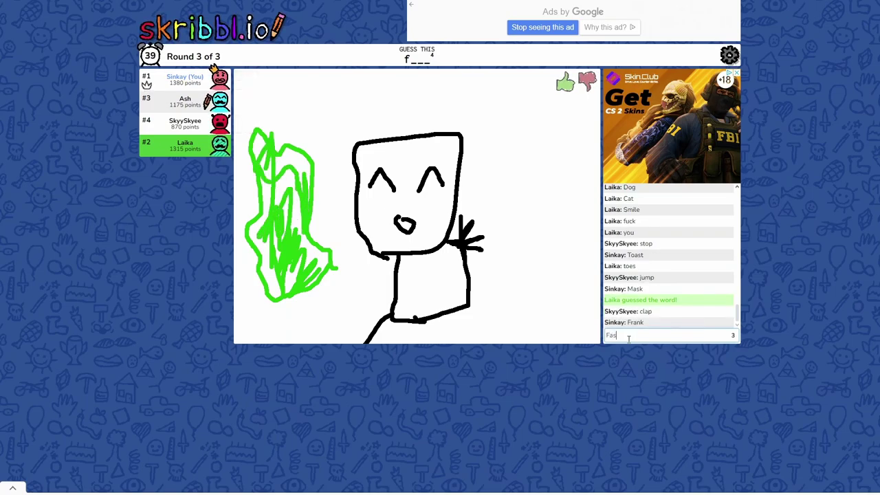
# - Submit Fake and Fate, then the correct guess 'Fart'
pyautogui.press('BackSpace')
pyautogui.write('ke')
pyautogui.press('Return')
pyautogui.write('Fa')
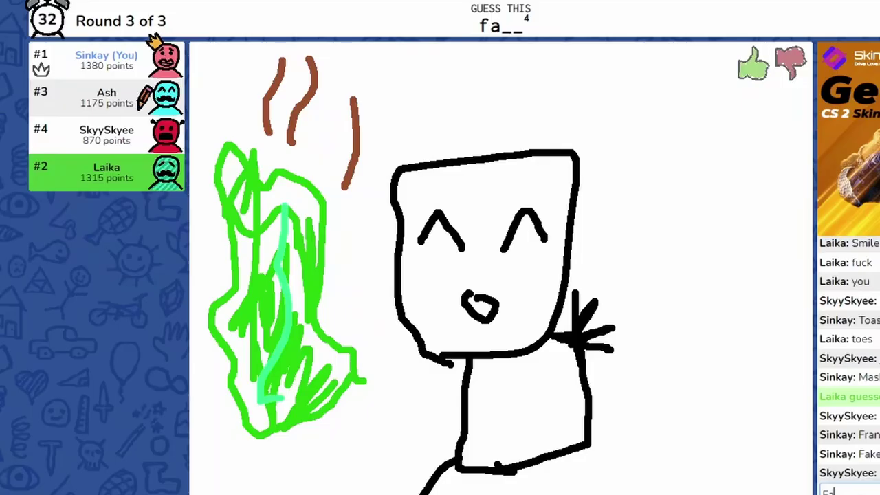
pyautogui.write('te')
pyautogui.press('Return')
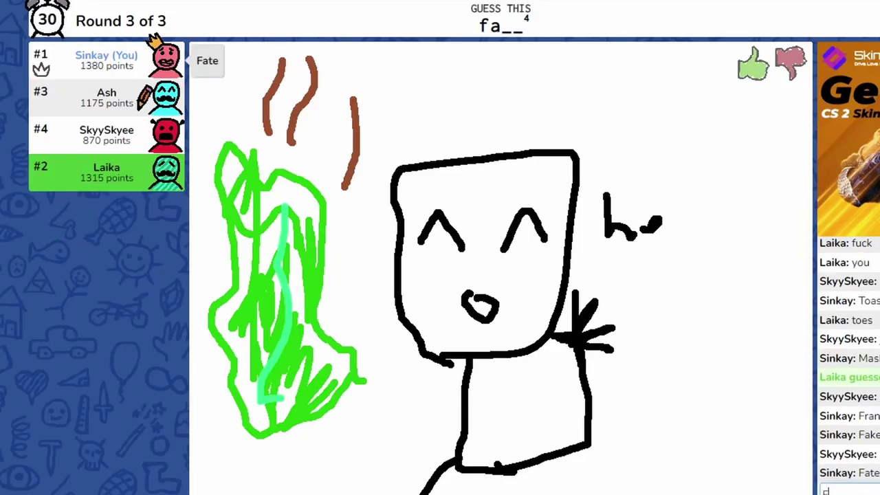
pyautogui.write('Fat')
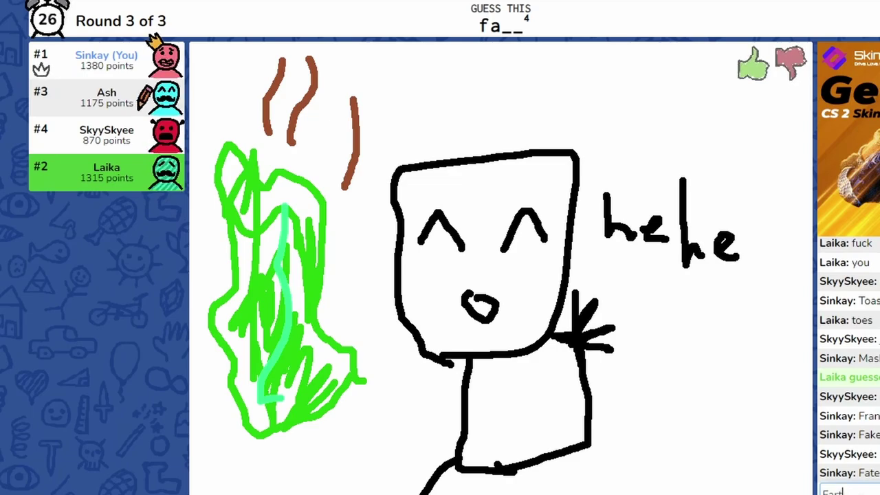
pyautogui.write('rt')
pyautogui.press('Return')
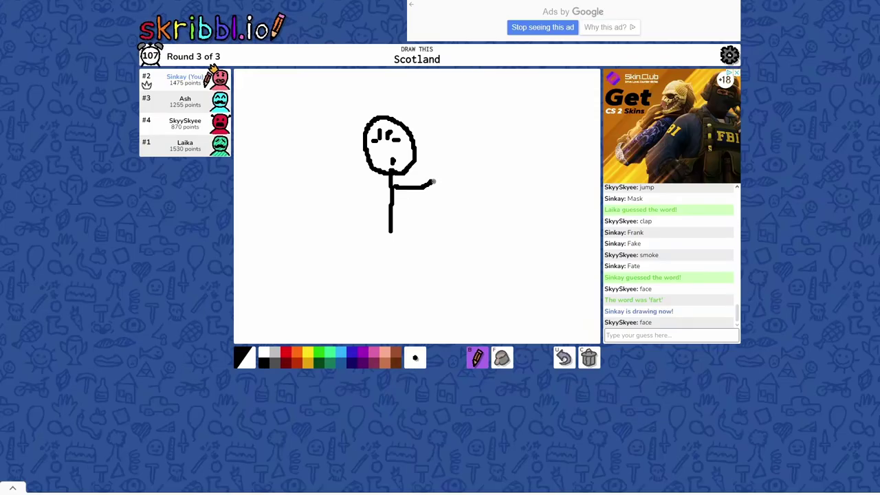
# - Draw two arms and legs on the kilted stick figure
pyautogui.moveTo(392, 186); pyautogui.dragTo(448, 153)
pyautogui.moveTo(388, 192); pyautogui.dragTo(319, 158)
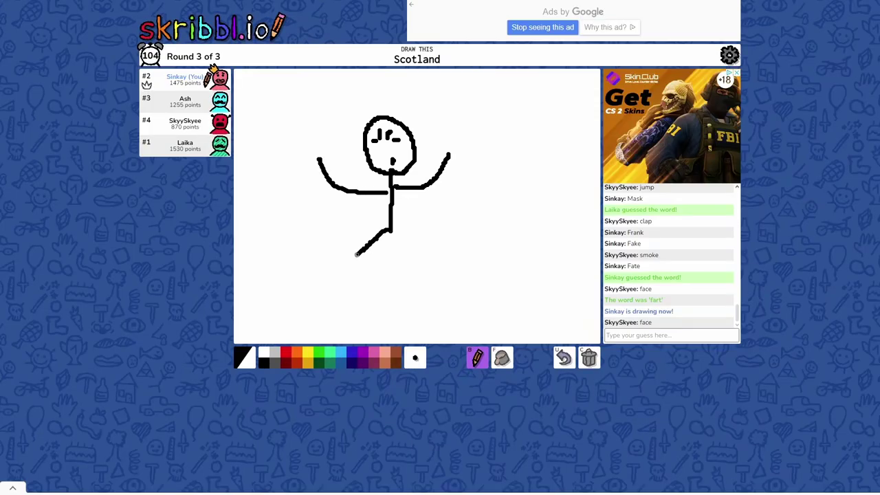
pyautogui.moveTo(390, 229)
pyautogui.mouseDown()
pyautogui.moveTo(339, 273)
pyautogui.moveTo(435, 270)
pyautogui.moveTo(395, 227)
pyautogui.mouseUp()
pyautogui.moveTo(364, 275); pyautogui.dragTo(364, 319)
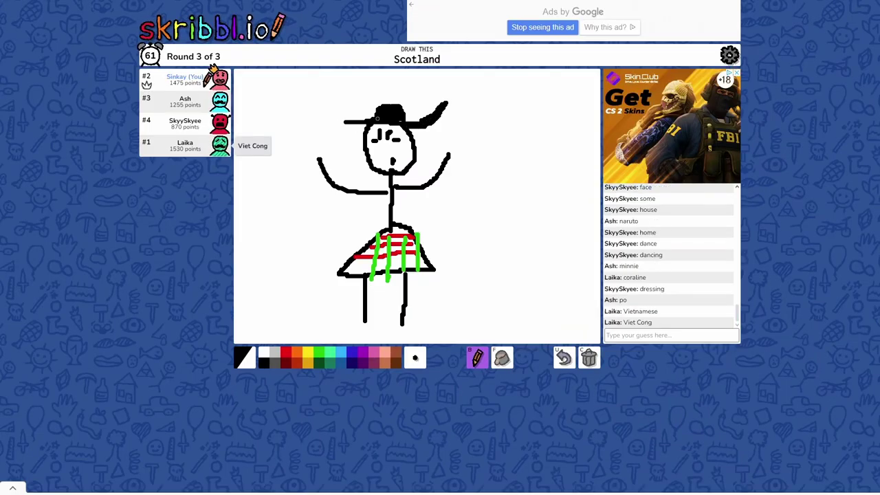
# - Replace a stray hat-brim stroke with a thick left hat brim
pyautogui.moveTo(345, 122); pyautogui.dragTo(368, 118)
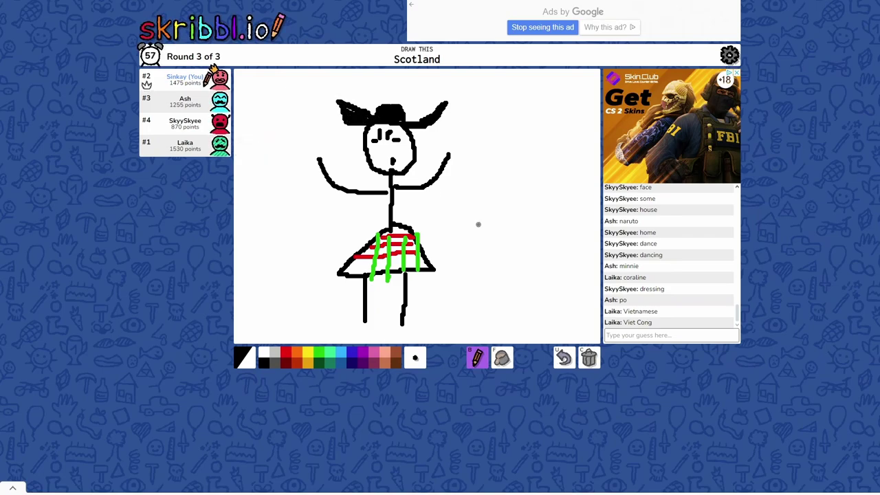
pyautogui.click(564, 357)
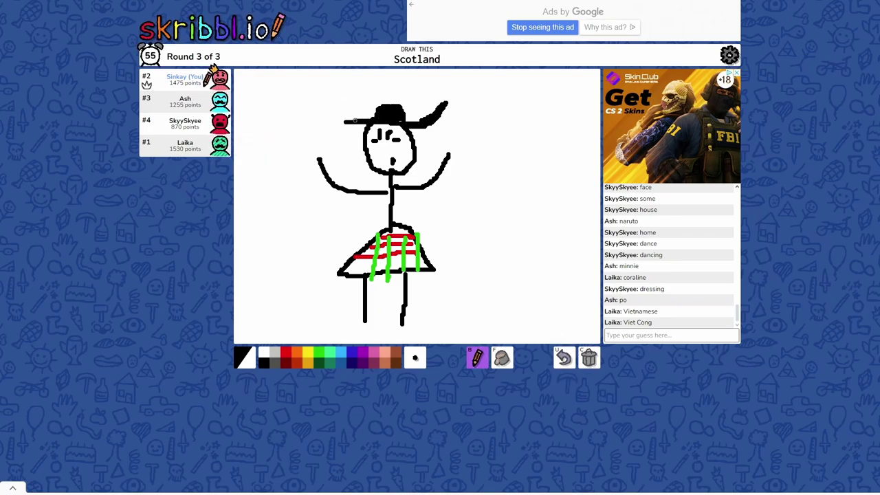
pyautogui.moveTo(352, 122); pyautogui.dragTo(336, 104)
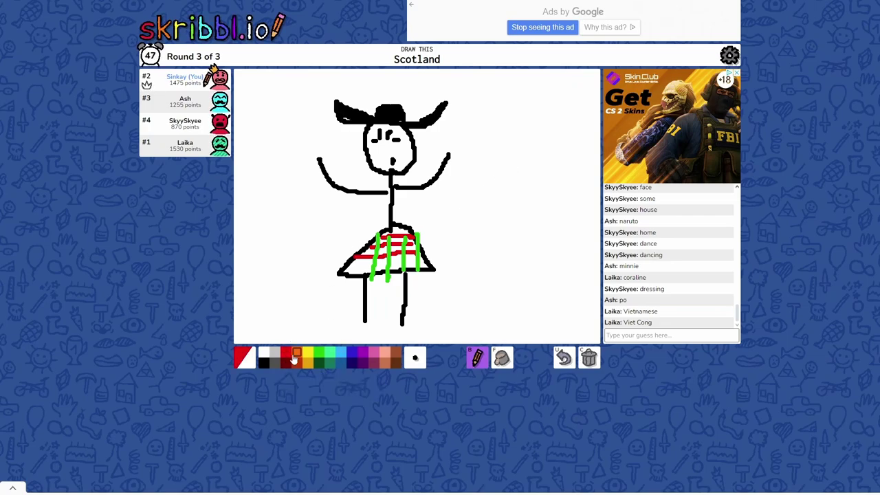
# - Add a green tartan stripe to the kilt and a black speech bubble beside the figure
pyautogui.click(286, 353)
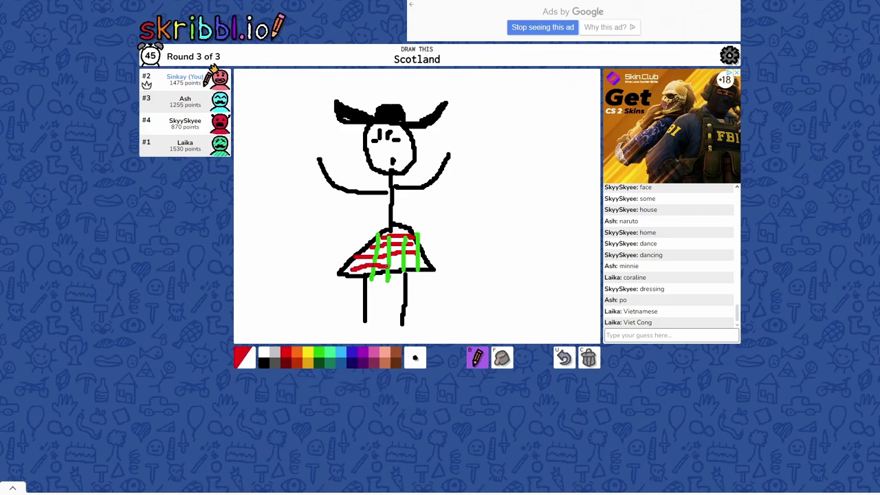
pyautogui.click(321, 358)
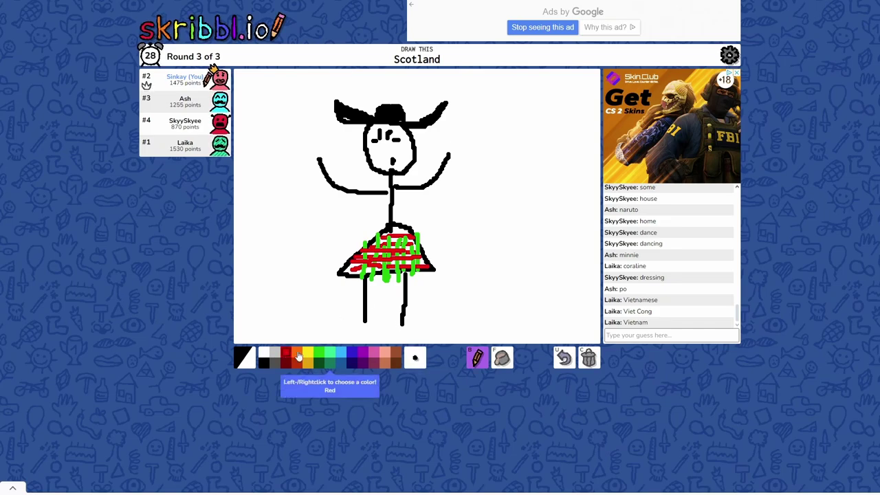
pyautogui.click(289, 355)
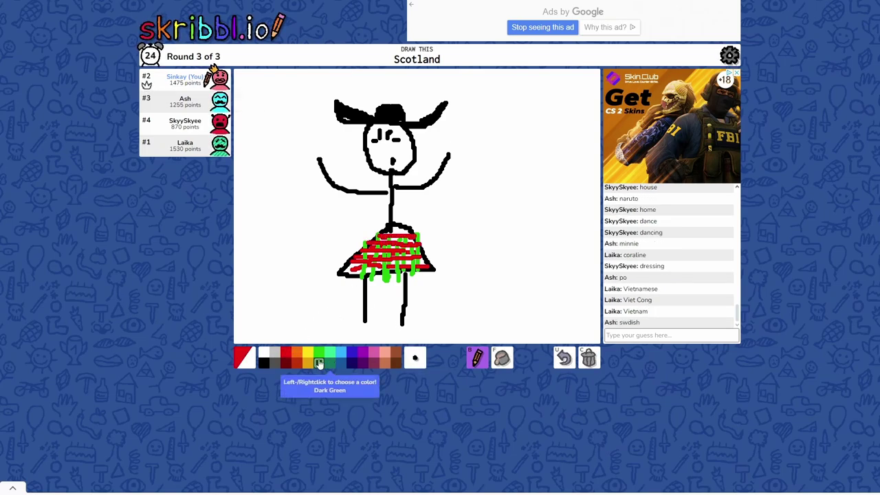
pyautogui.click(318, 362)
pyautogui.moveTo(399, 227); pyautogui.dragTo(395, 249)
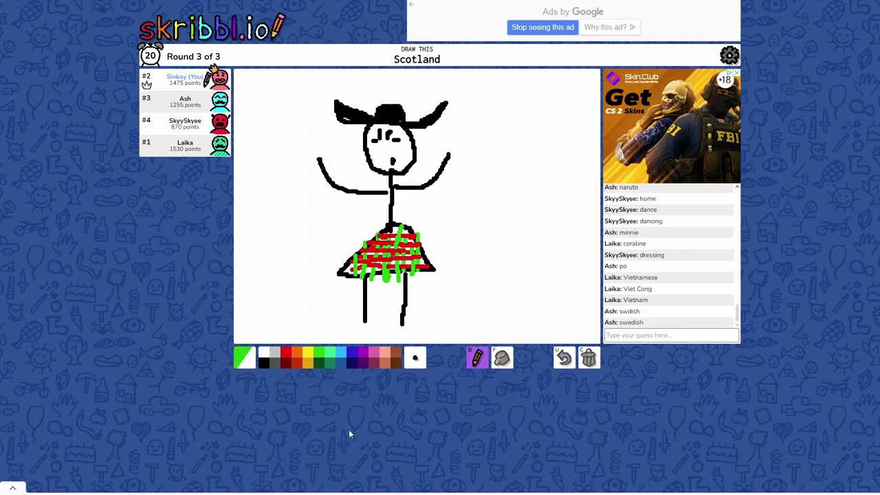
pyautogui.click(270, 363)
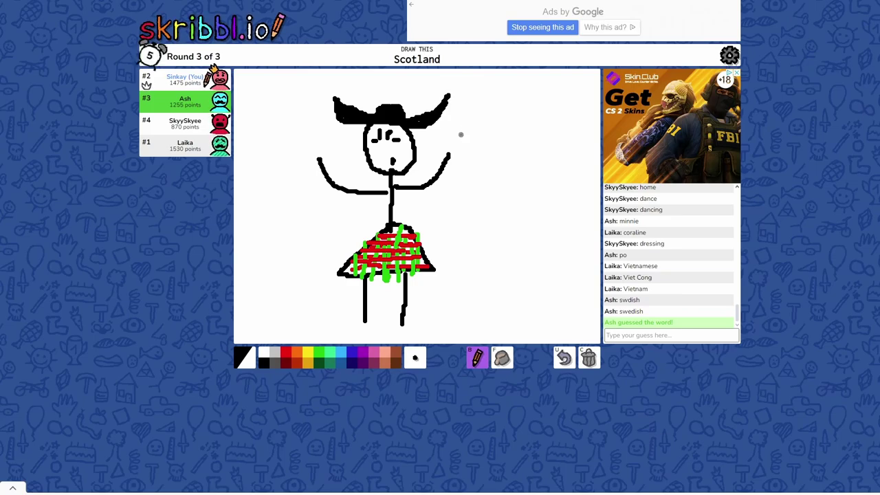
pyautogui.moveTo(459, 135)
pyautogui.mouseDown()
pyautogui.moveTo(481, 124)
pyautogui.moveTo(543, 144)
pyautogui.mouseUp()
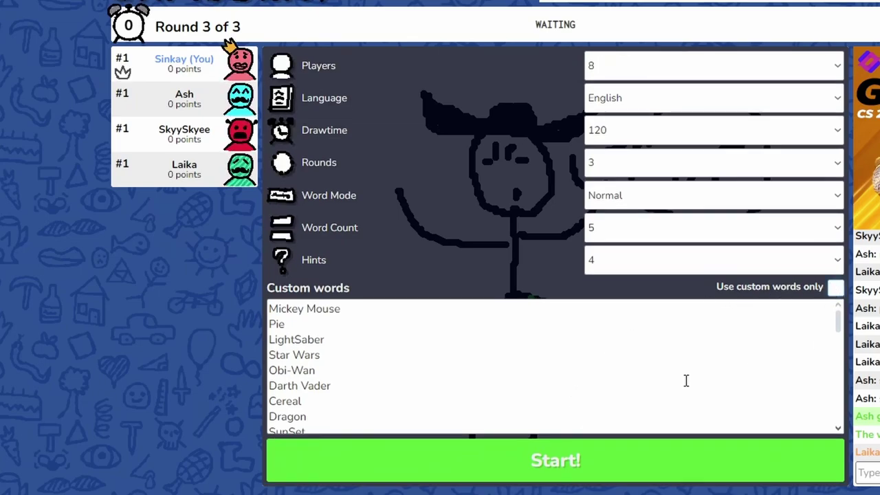
pyautogui.scroll(-4, 619, 385)
pyautogui.scroll(-4, 564, 378)
pyautogui.scroll(-4, 537, 388)
pyautogui.scroll(-4, 530, 390)
pyautogui.scroll(5, 375, 403)
pyautogui.scroll(5, 374, 399)
pyautogui.scroll(5, 358, 344)
pyautogui.scroll(3, 347, 320)
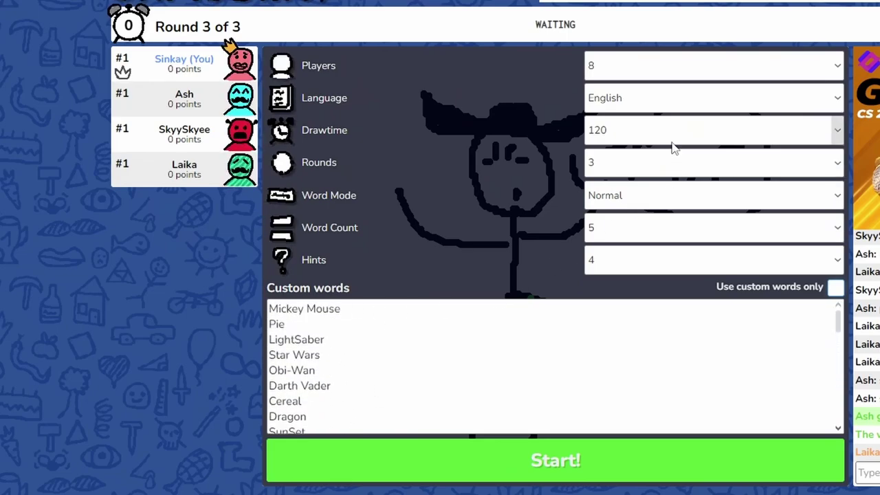
# - Change the lobby draw time to 180 seconds and launch the new game
pyautogui.click(713, 130)
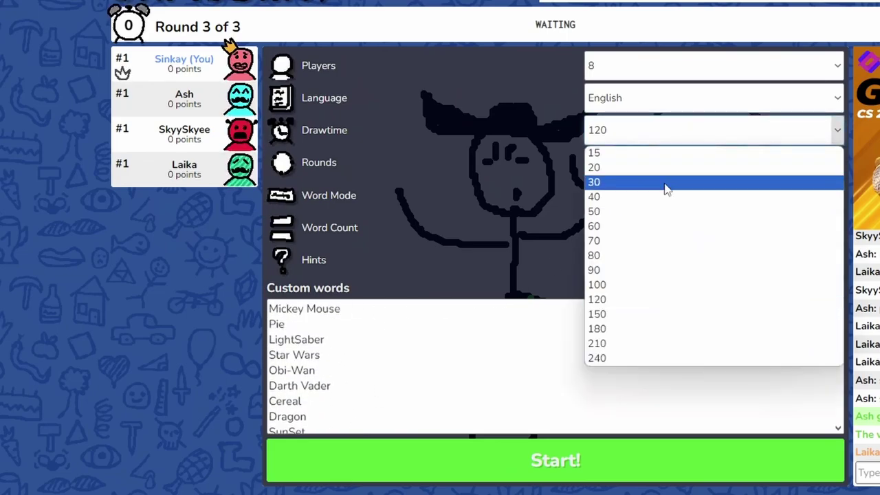
pyautogui.click(674, 335)
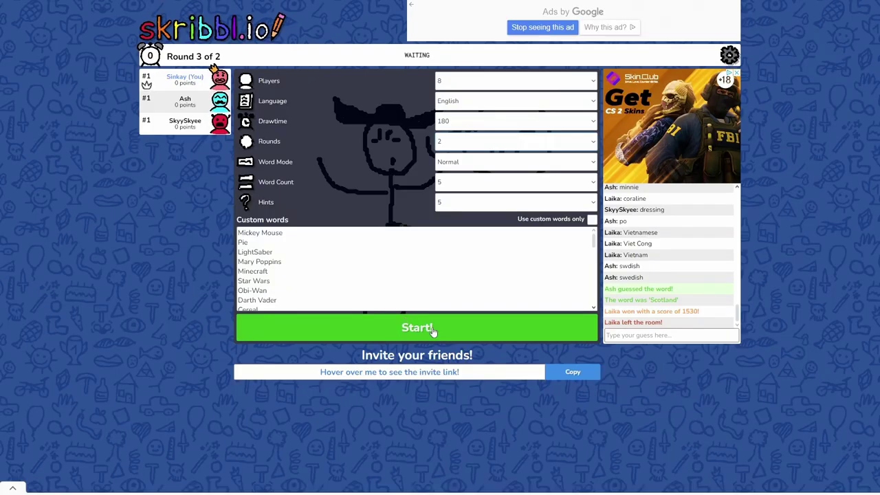
pyautogui.click(433, 328)
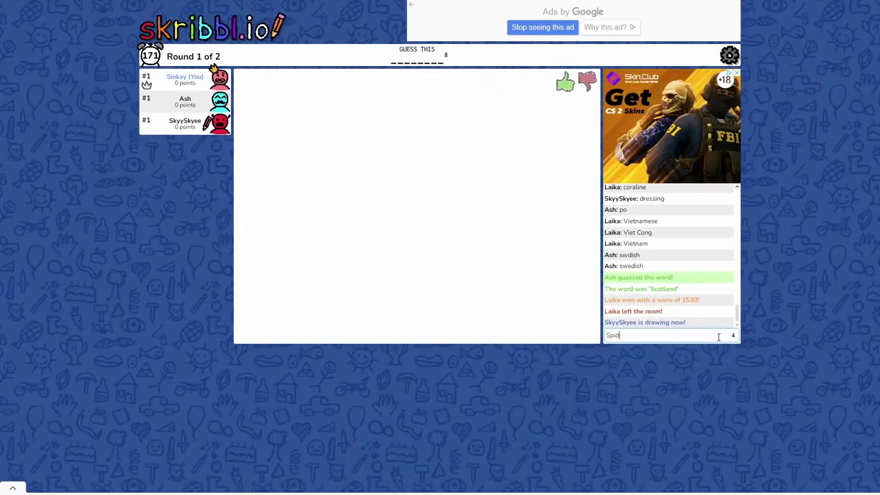
pyautogui.write('Spiderman')
# - Submit a guess for the first drawing, then the correct guess 'bridge'
pyautogui.press('Return')
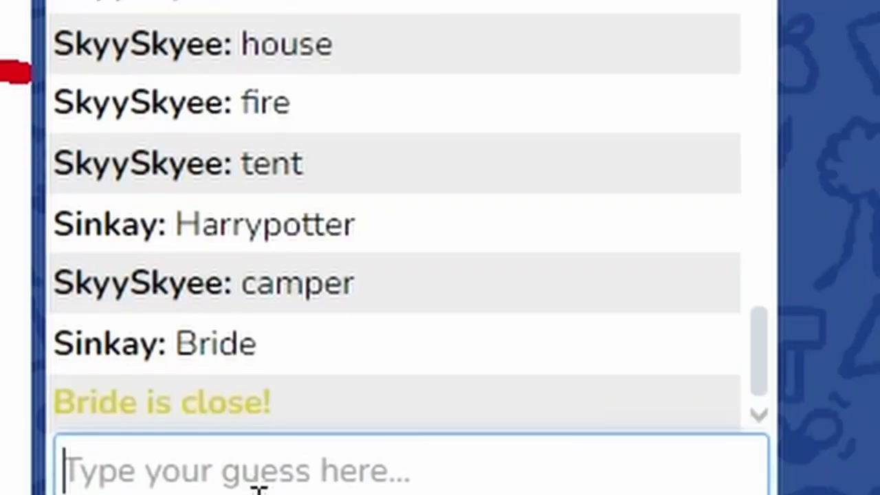
pyautogui.write('bridge')
pyautogui.press('Return')
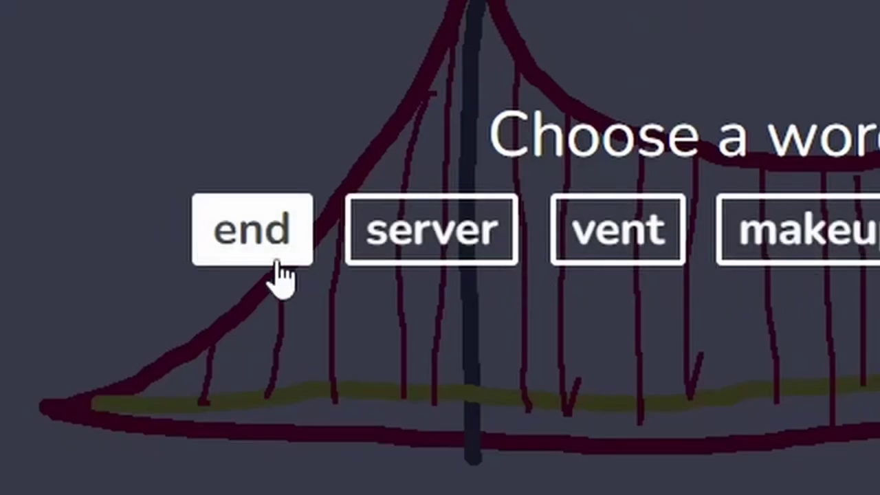
# - Choose the word 'end' and draw squiggle strokes on the canvas
pyautogui.click(275, 247)
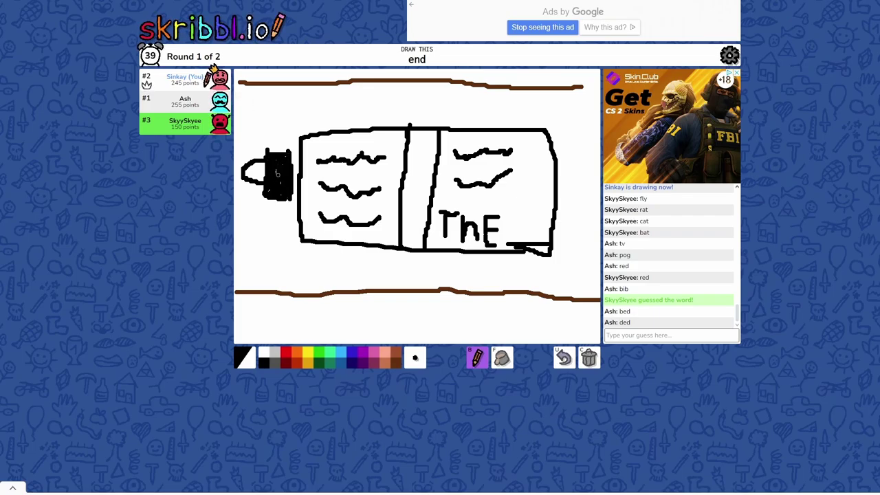
pyautogui.moveTo(261, 104); pyautogui.dragTo(267, 130)
pyautogui.moveTo(284, 106); pyautogui.dragTo(290, 130)
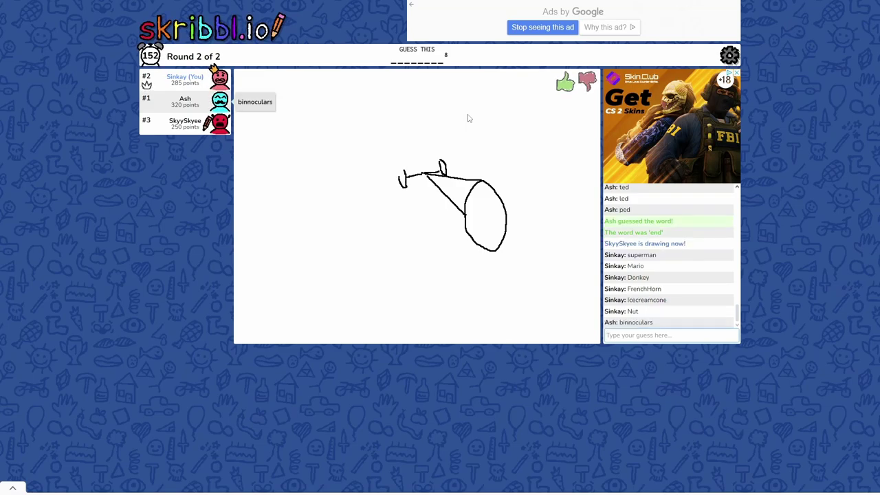
pyautogui.write('Telescope')
# - Submit the wrong guesses Telescope and Spotlight for the tricycle drawing
pyautogui.press('Return')
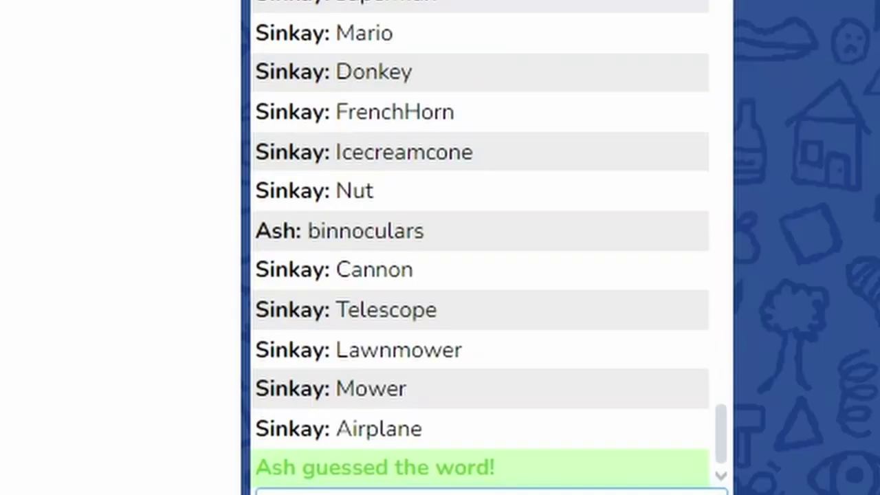
pyautogui.write('Spotlight')
pyautogui.press('Return')
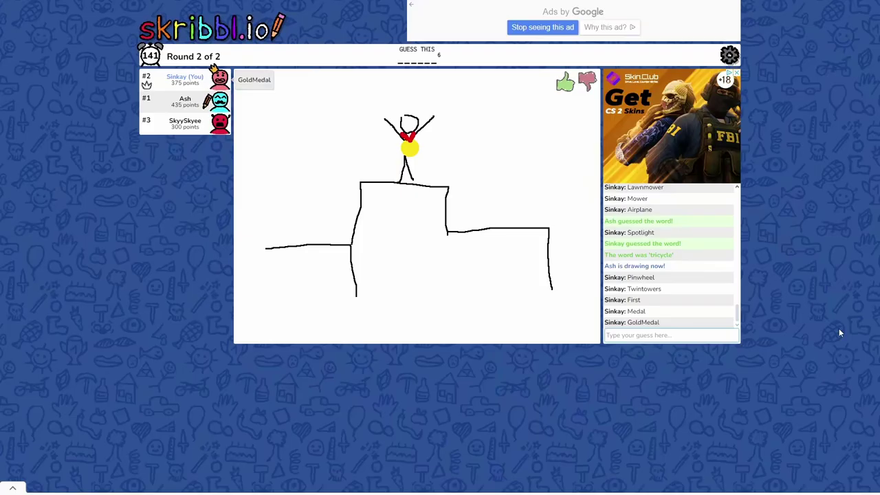
pyautogui.write('cklace')
# - Submit Necklace and Racer, then the correct guess 'winner'
pyautogui.press('Return')
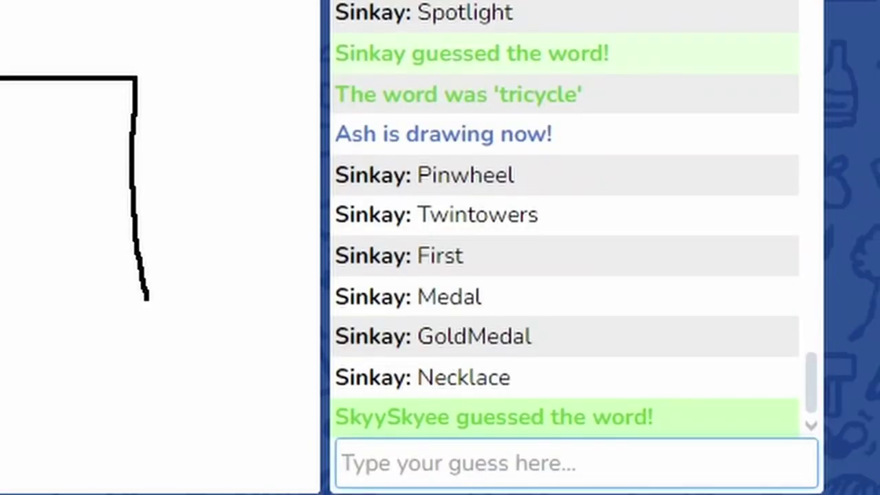
pyautogui.write('R')
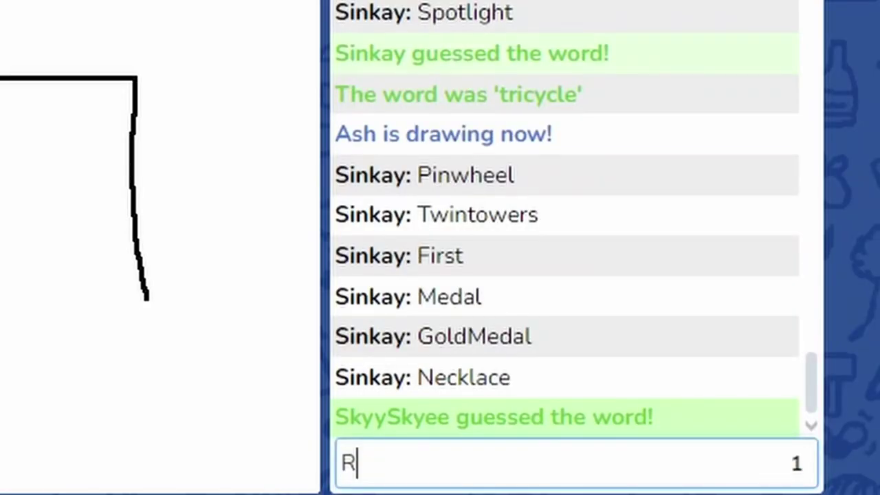
pyautogui.write('acer')
pyautogui.press('Return')
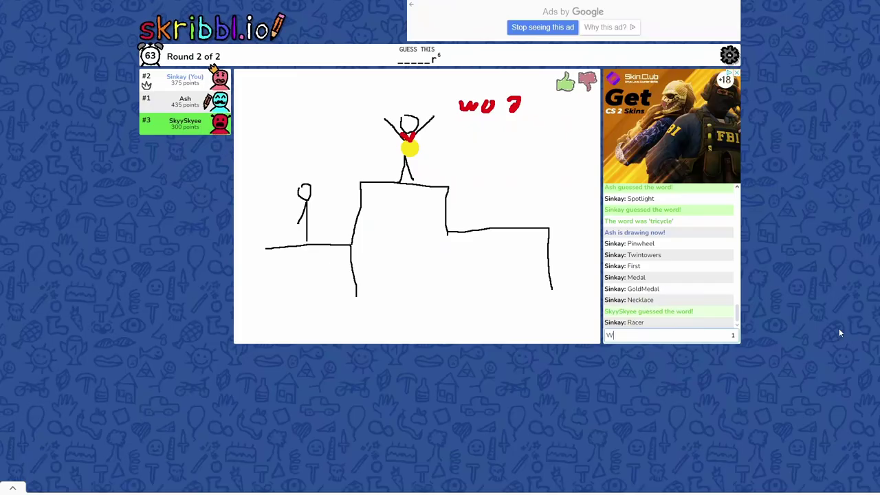
pyautogui.write('nner')
pyautogui.press('Return')
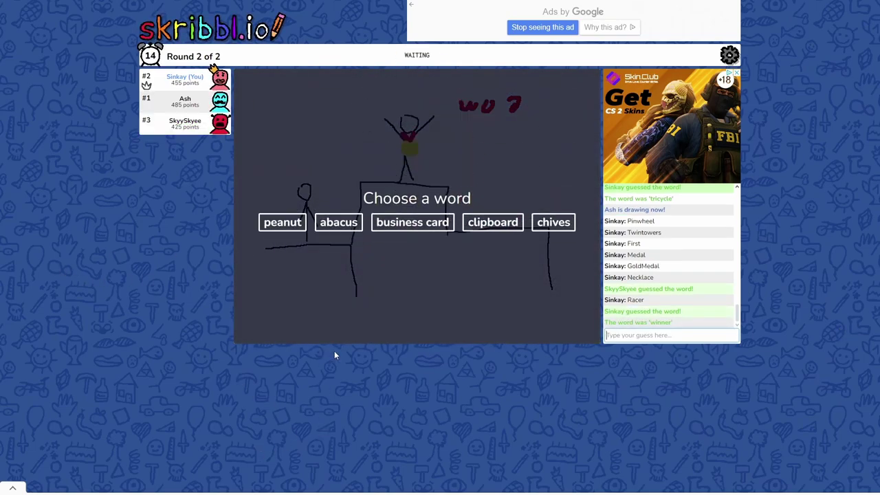
# - Choose 'peanut' as the word and sketch a grey elephant at the top right
pyautogui.click(283, 218)
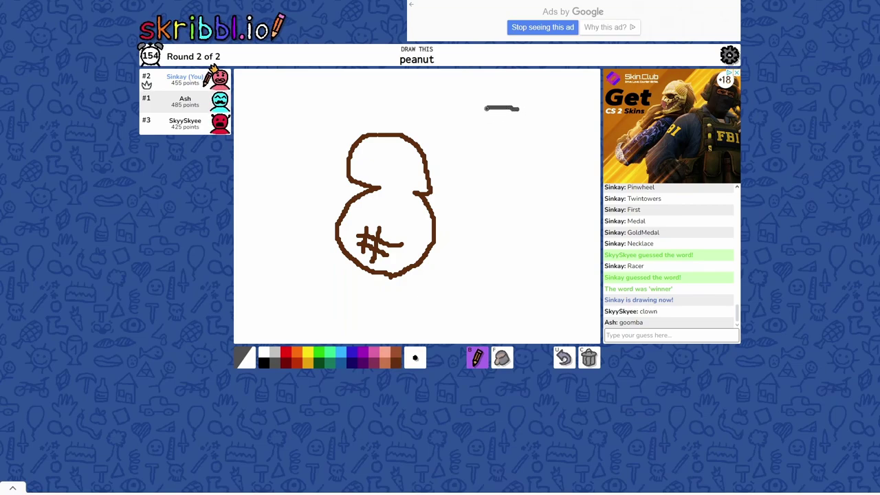
pyautogui.moveTo(519, 108); pyautogui.dragTo(520, 137)
pyautogui.hotkey('ctrl', 'z')
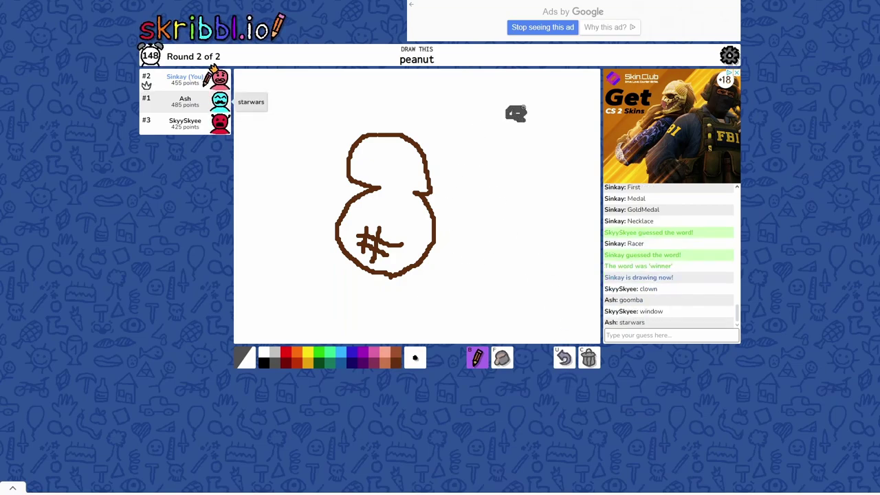
pyautogui.moveTo(515, 112); pyautogui.dragTo(520, 109)
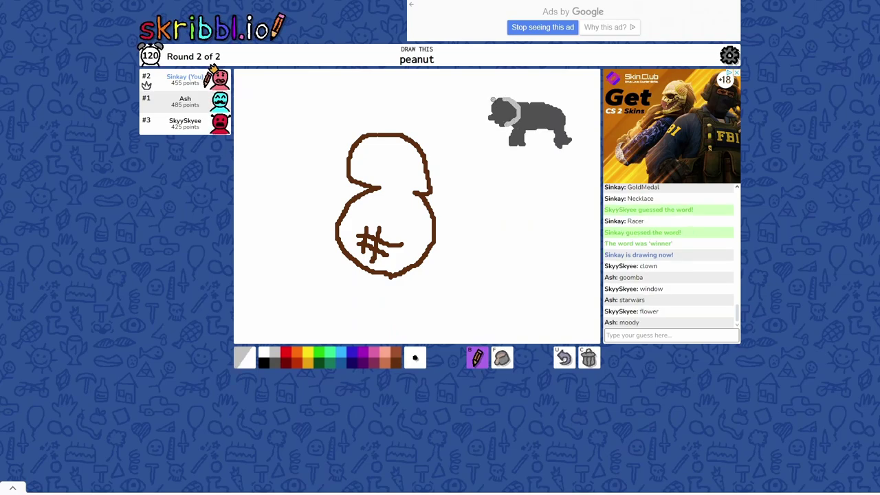
# - Switch between dark brown and black, enlarge the brush, and draw a black speech bubble
pyautogui.click(275, 362)
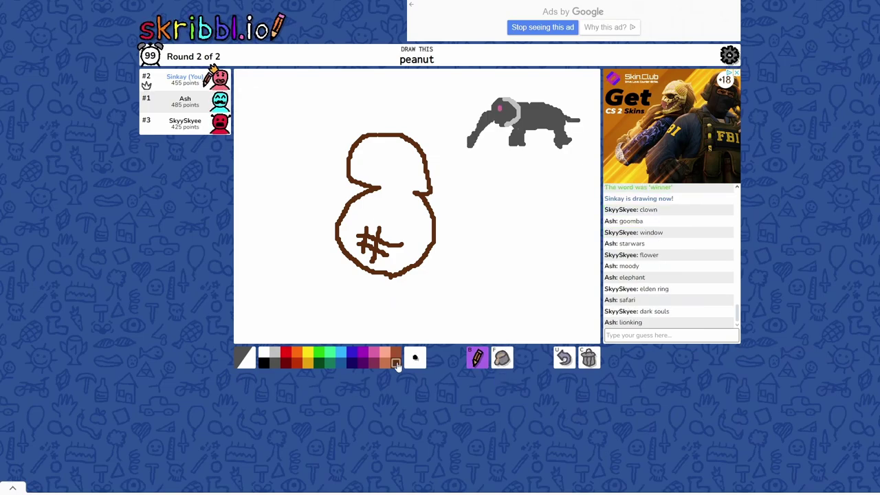
pyautogui.click(502, 358)
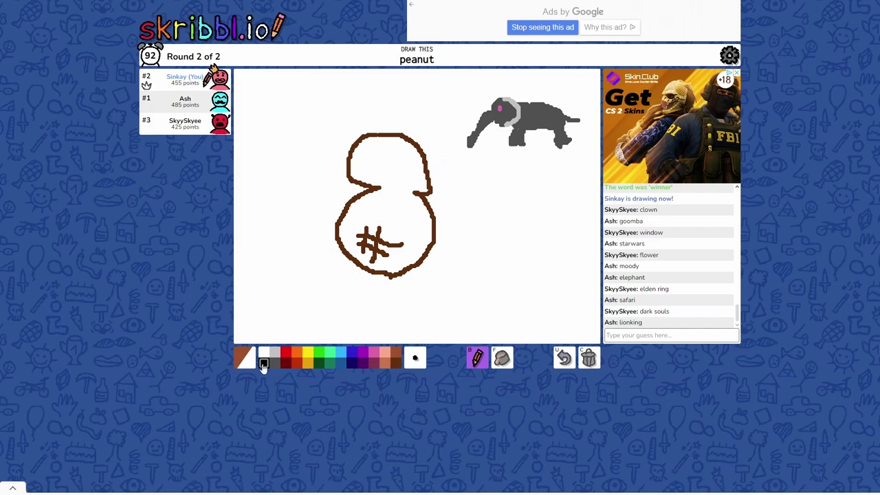
pyautogui.click(270, 362)
pyautogui.click(414, 358)
pyautogui.click(415, 262)
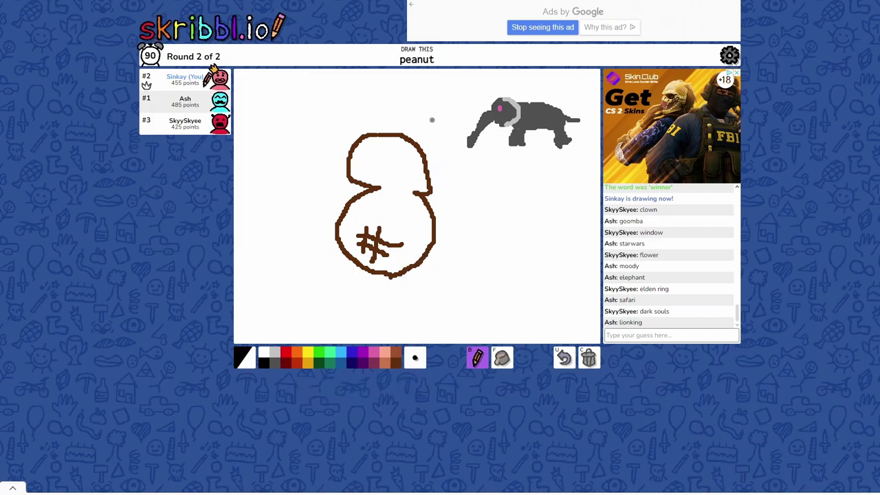
pyautogui.moveTo(481, 83); pyautogui.dragTo(413, 89)
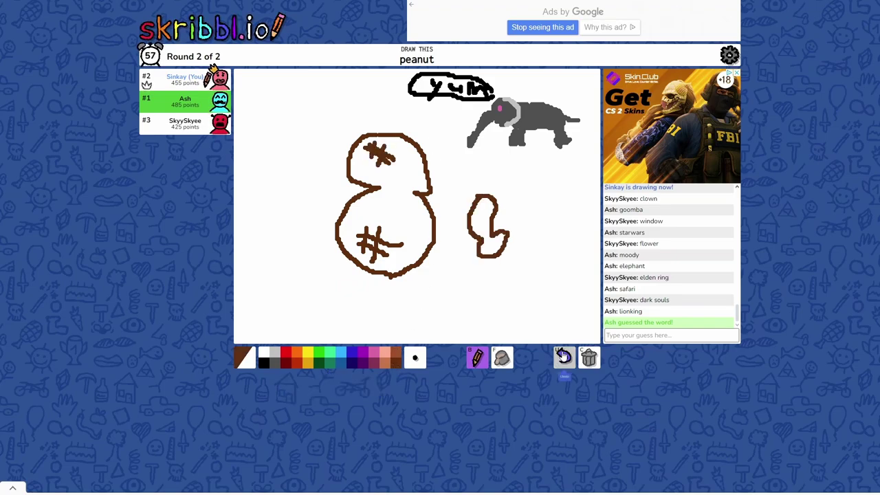
pyautogui.click(564, 357)
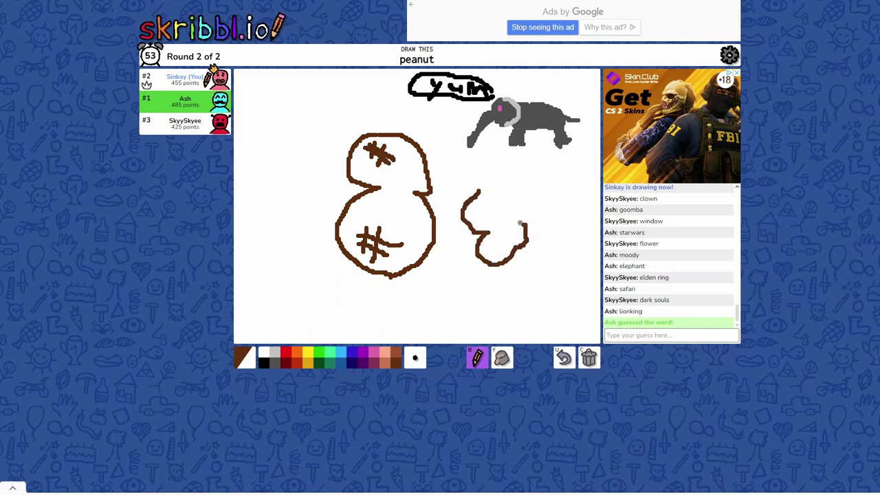
# - Draw a brown peanut shape on the left, adding an arc and a crosshatch mark
pyautogui.moveTo(289, 131); pyautogui.dragTo(277, 215)
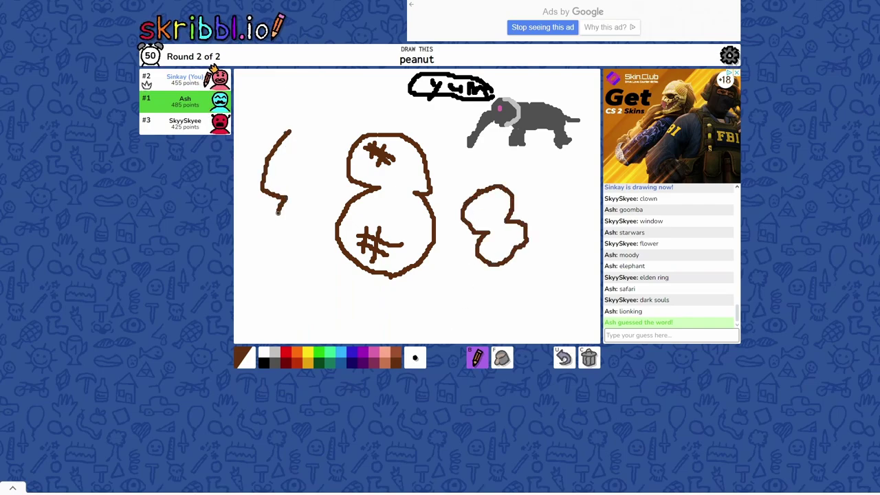
pyautogui.moveTo(327, 201)
pyautogui.mouseDown()
pyautogui.moveTo(288, 129)
pyautogui.moveTo(302, 172)
pyautogui.mouseUp()
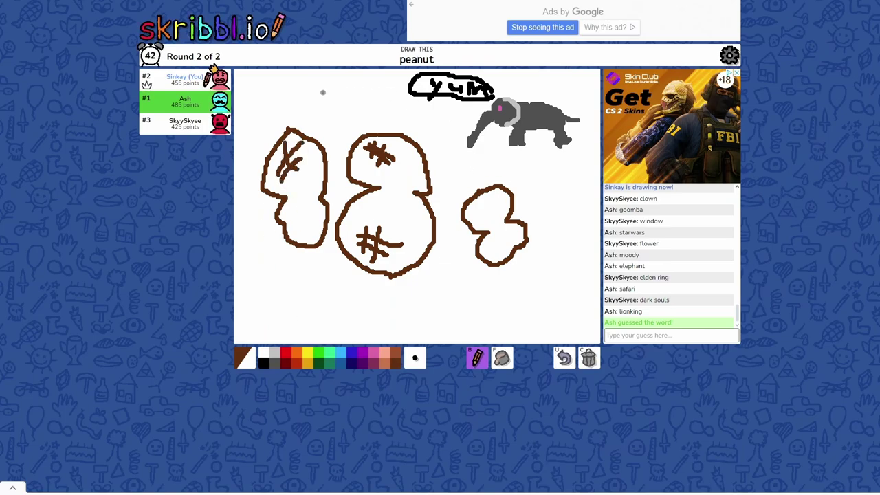
pyautogui.moveTo(323, 92); pyautogui.dragTo(334, 90)
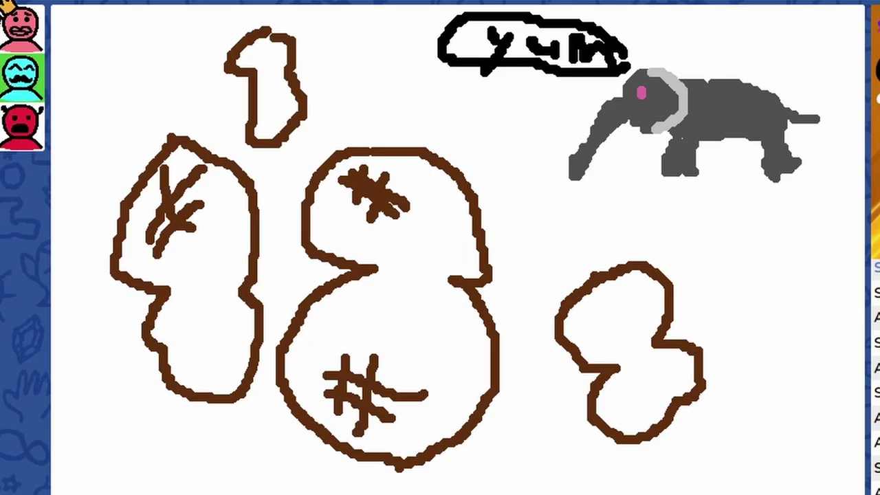
pyautogui.hotkey('ctrl', 'z')
pyautogui.moveTo(229, 38)
pyautogui.mouseDown()
pyautogui.moveTo(203, 118)
pyautogui.moveTo(258, 103)
pyautogui.mouseUp()
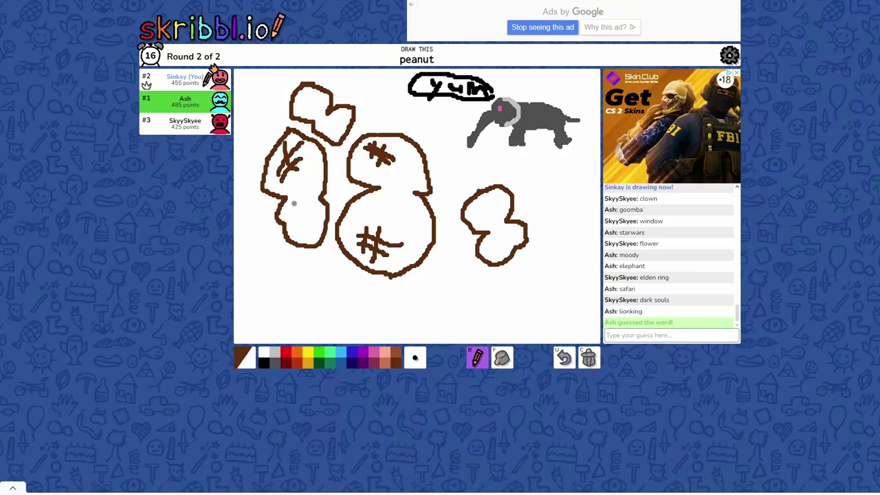
pyautogui.moveTo(294, 206); pyautogui.dragTo(320, 247)
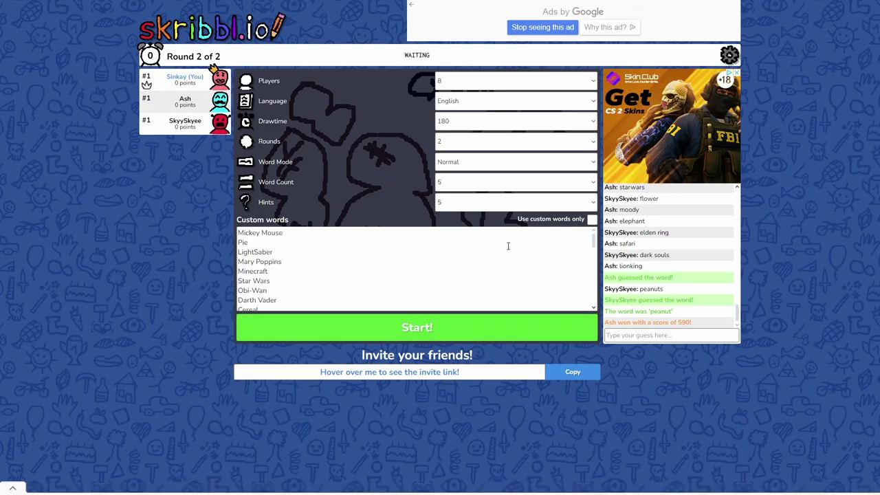
# - Toggle the 'Use custom words only' lobby option
pyautogui.click(592, 218)
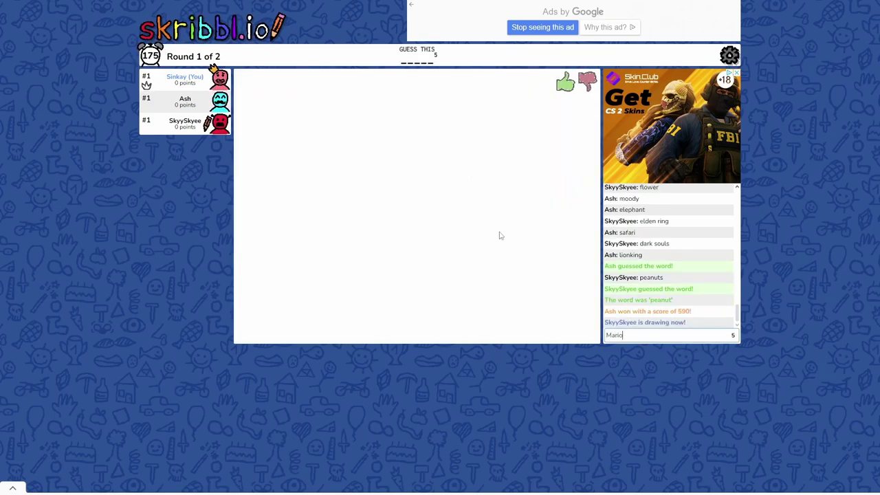
# - Guess 'Mario' and then 'Grinch' in the chat
pyautogui.press('Return')
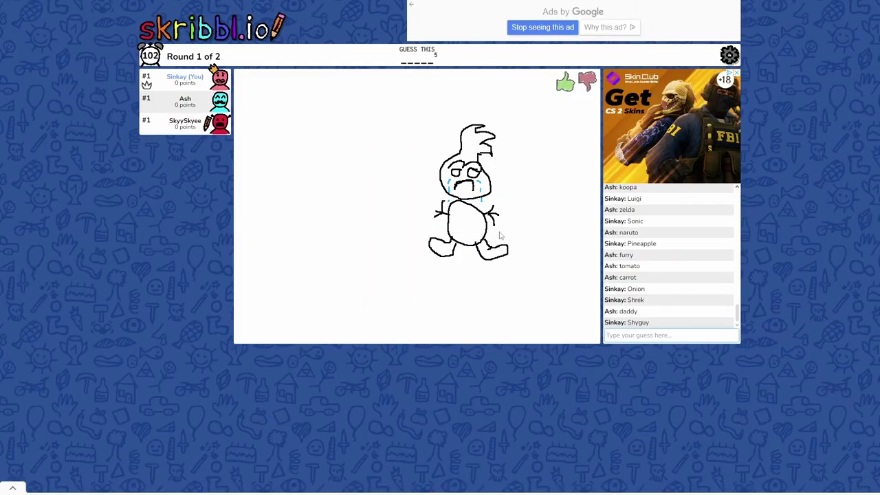
pyautogui.write('Grinch')
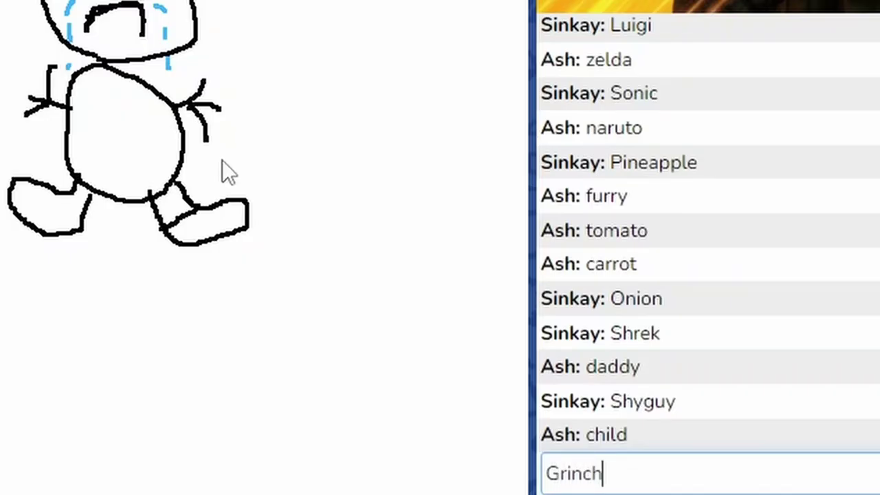
pyautogui.press('Return')
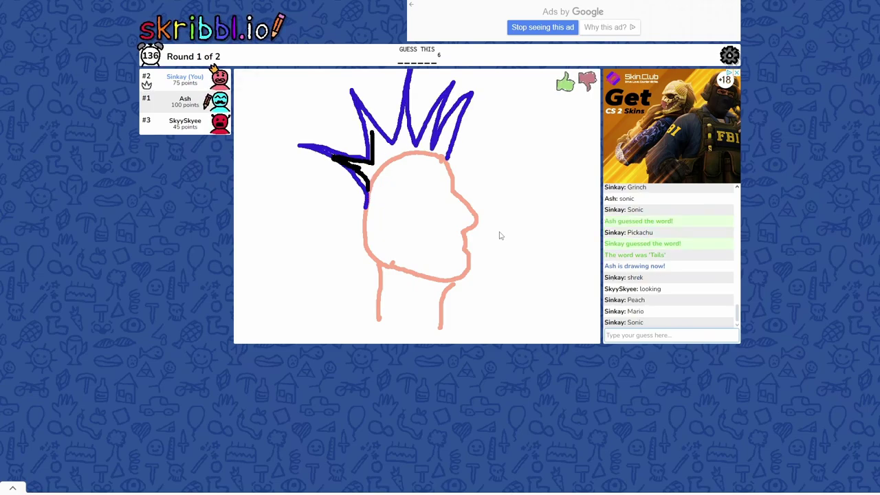
pyautogui.write('Sasuke')
# - Submit 'Sasuke' as a guess for the mohawk drawing
pyautogui.press('Return')
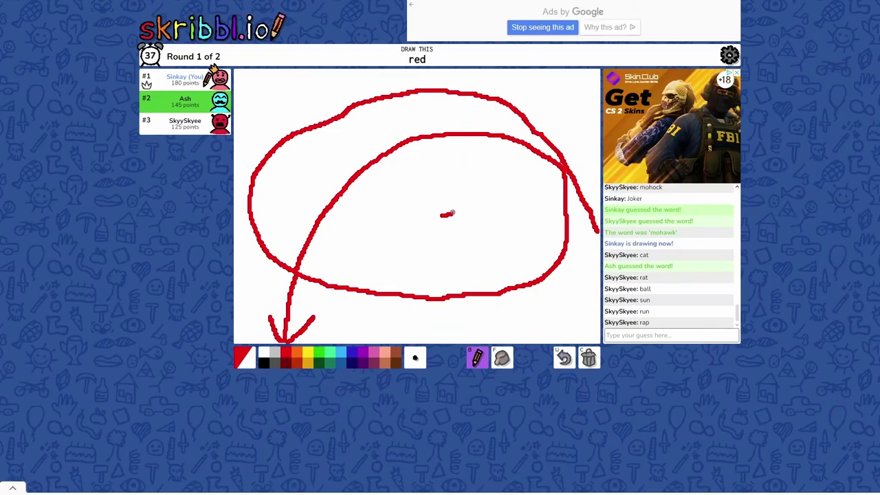
# - Add two red strokes inside the outline on the canvas
pyautogui.moveTo(458, 205); pyautogui.dragTo(458, 231)
pyautogui.moveTo(497, 182); pyautogui.dragTo(474, 234)
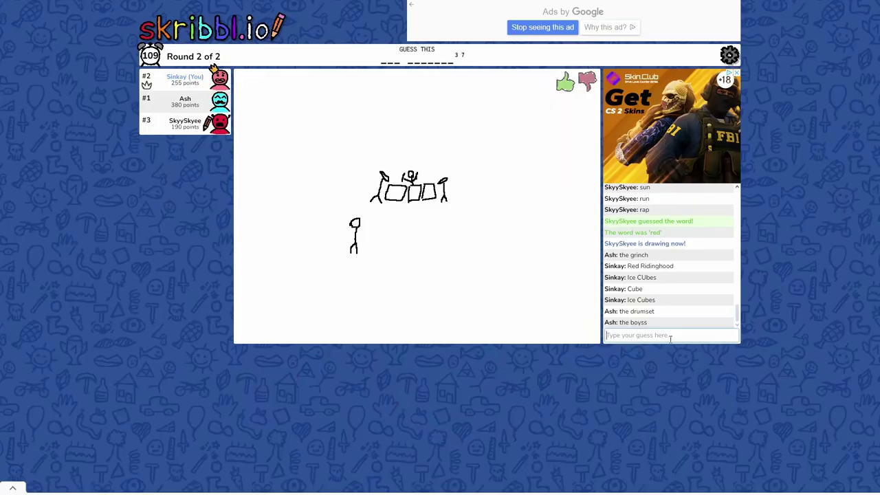
pyautogui.write('The B')
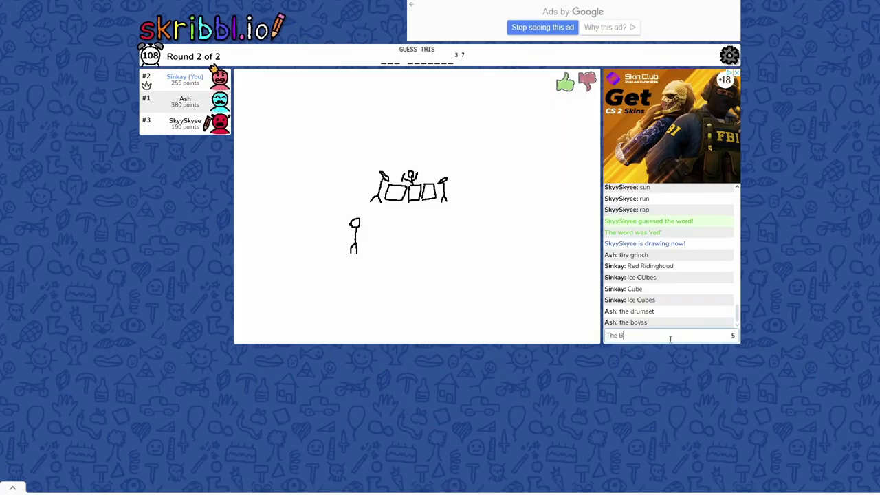
pyautogui.write('oyssss')
# - Guess The Boyssss, The Grinch and The Blondes, then The Beatles
pyautogui.press('Return')
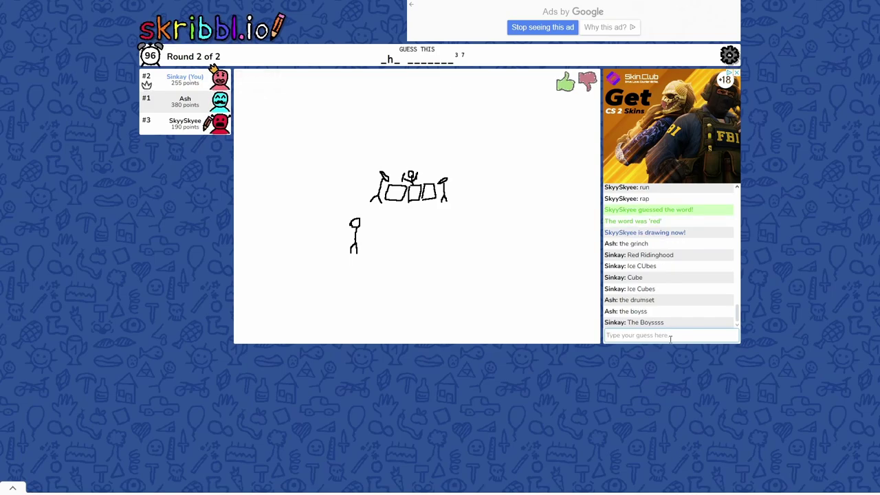
pyautogui.write('The G')
pyautogui.write('rinch')
pyautogui.press('Return')
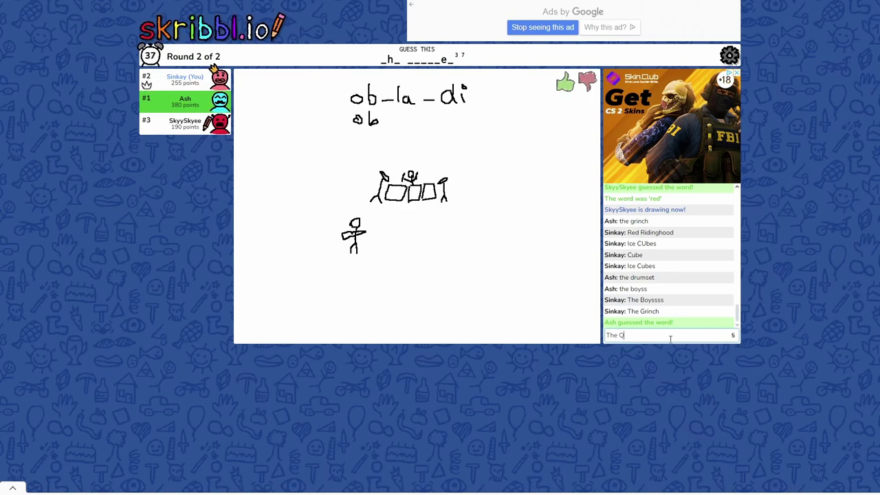
pyautogui.write('b')
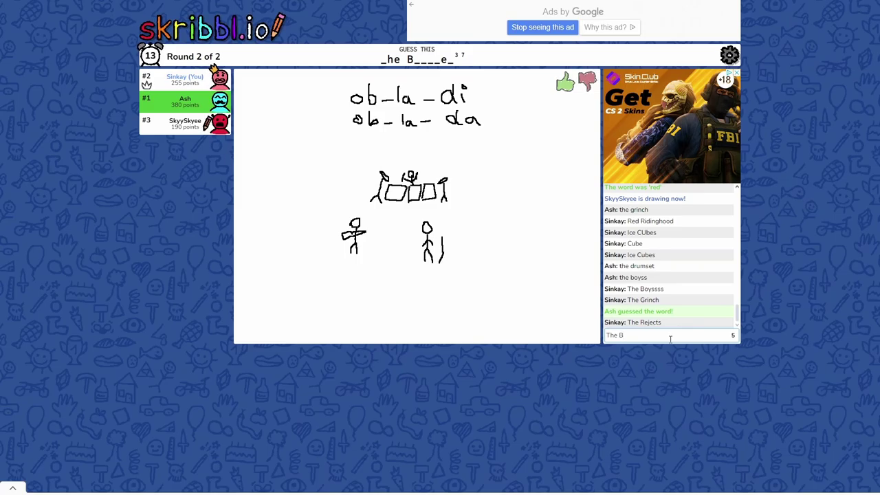
pyautogui.write('londes')
pyautogui.press('Return')
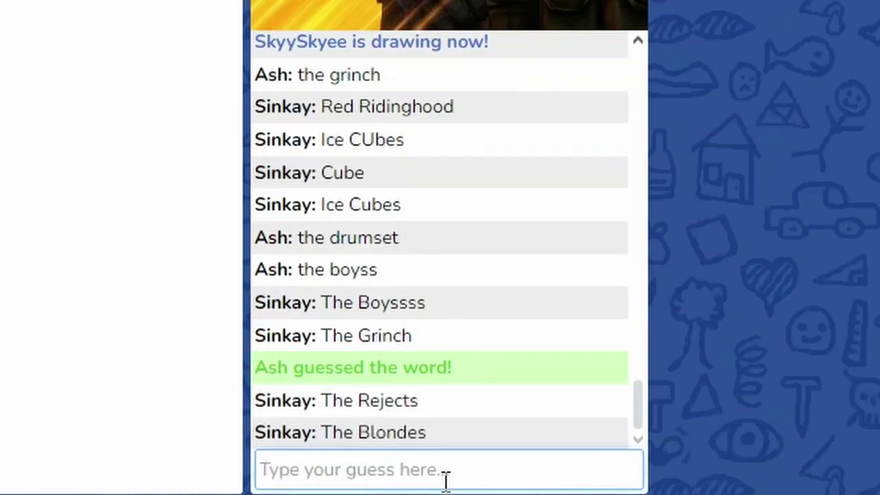
pyautogui.write('The Beat')
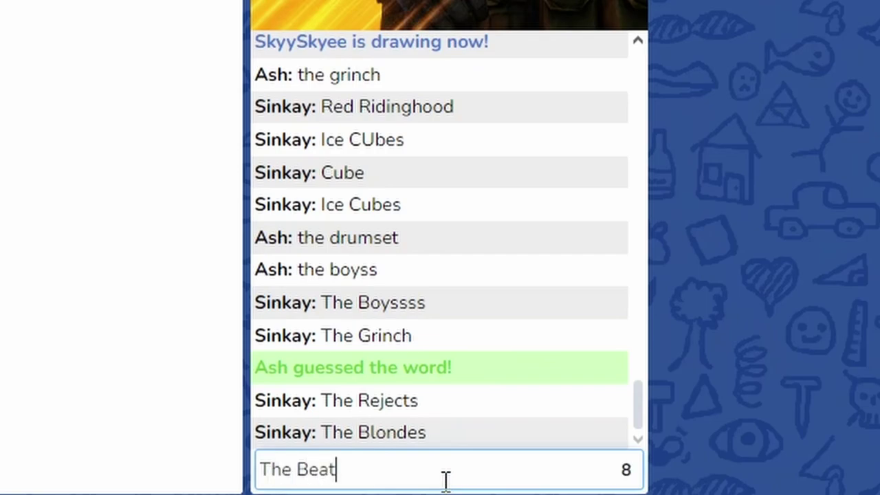
pyautogui.write('les')
pyautogui.press('Return')
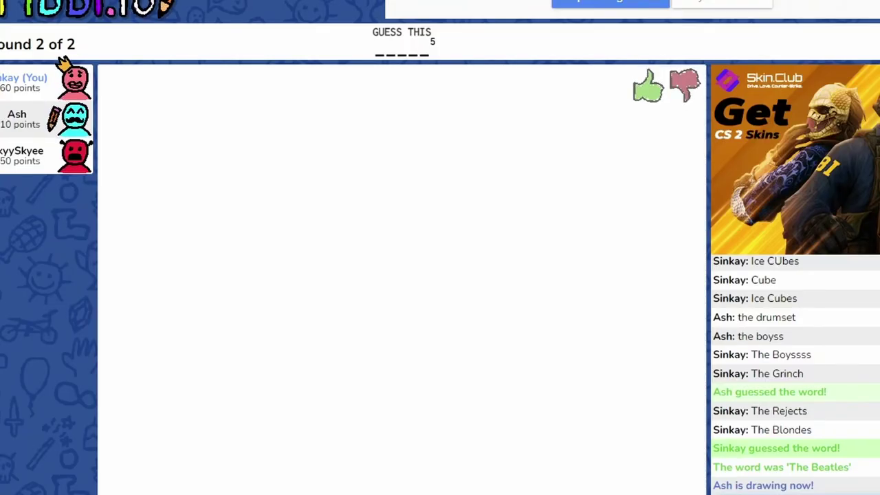
pyautogui.write('shrek')
# - Guess shrek, Pie, Baby, Bluey, Boy and Blue before submitting the correct 'child'
pyautogui.press('Return')
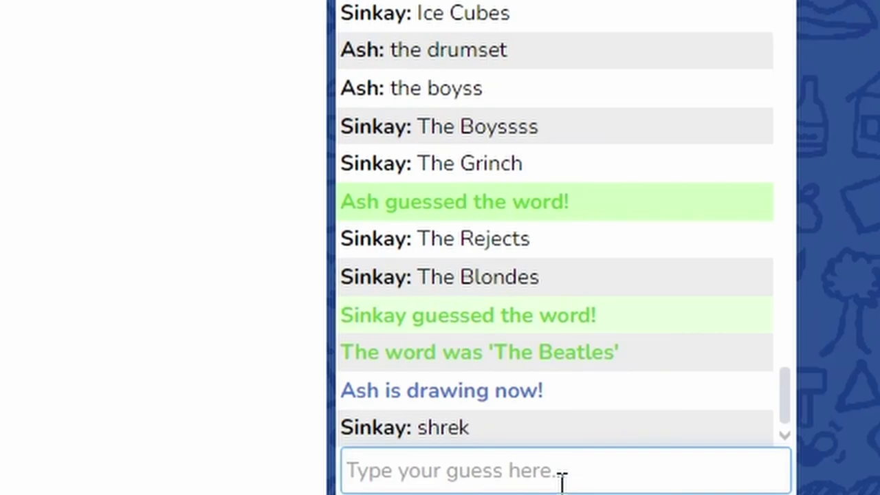
pyautogui.write('Pie')
pyautogui.press('Return')
pyautogui.write('Baby')
pyautogui.press('Return')
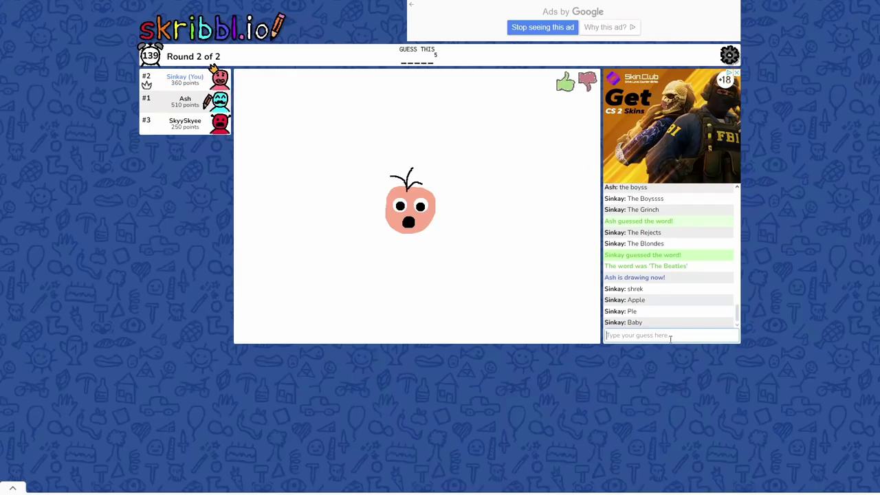
pyautogui.write('Bluey')
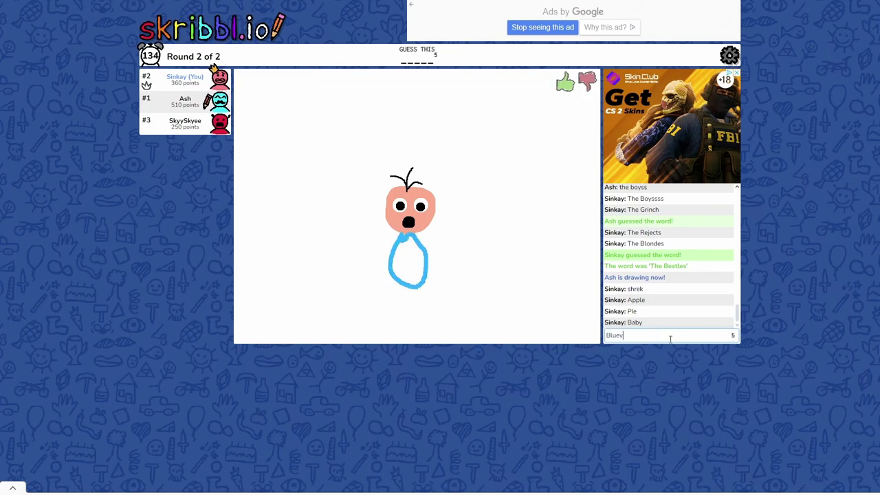
pyautogui.press('Return')
pyautogui.write('Baby')
pyautogui.press('Return')
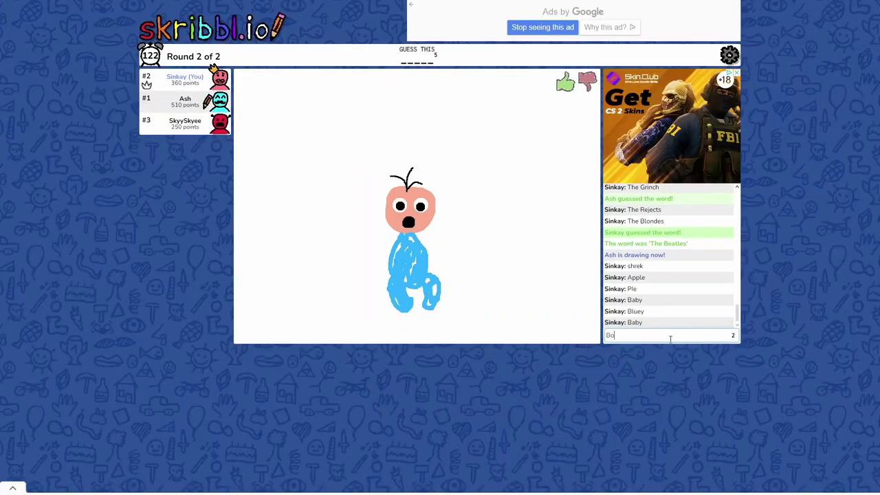
pyautogui.write('Boy')
pyautogui.press('Return')
pyautogui.write('Bab')
pyautogui.press('BackSpace')
pyautogui.write('lue')
pyautogui.press('Return')
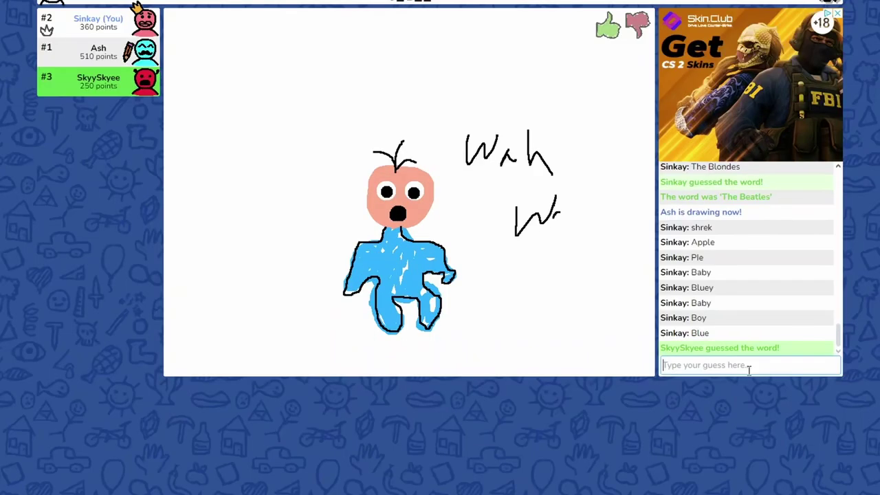
pyautogui.write('Ca')
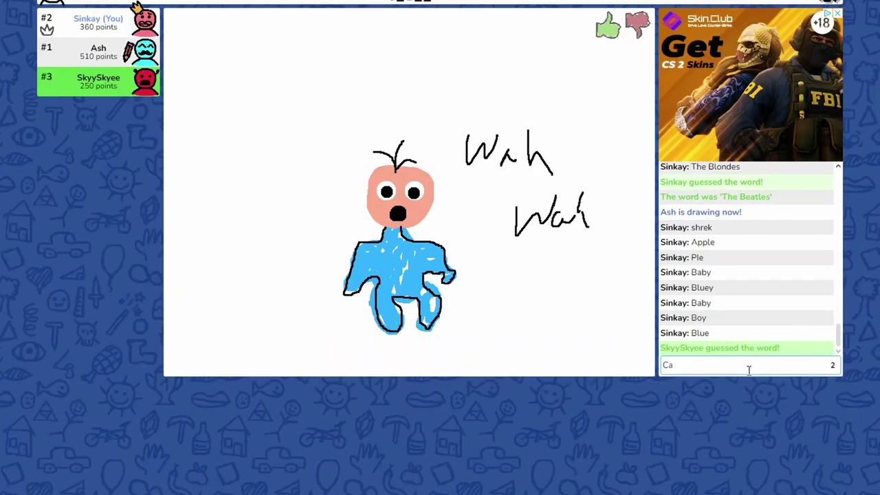
pyautogui.press('BackSpace')
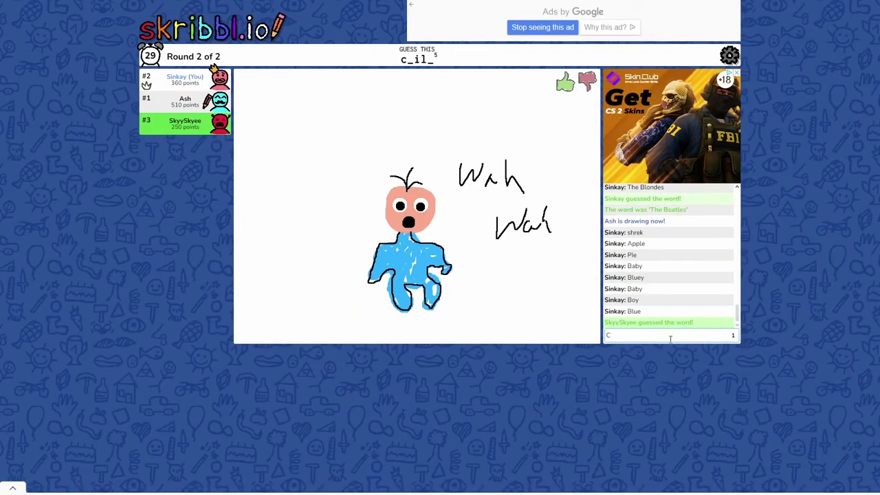
pyautogui.write('hild')
pyautogui.press('Return')
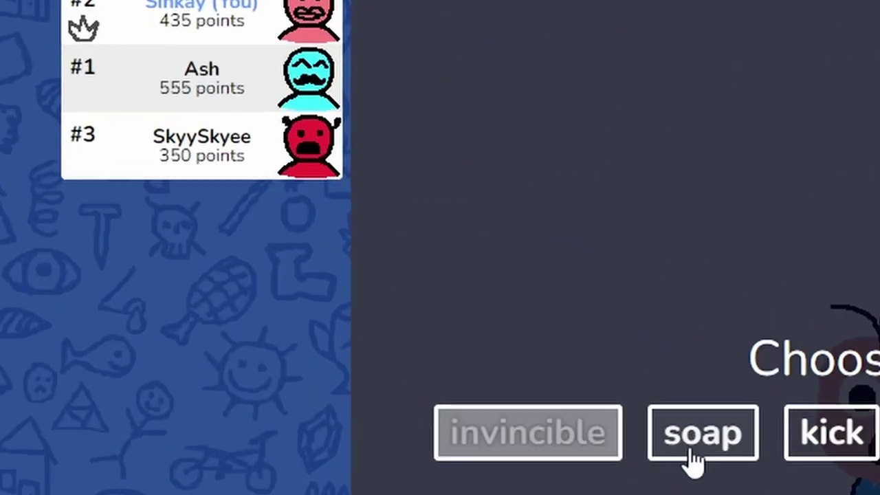
# - Pick 'soap' as the word and draw a stick figure with an arm and extra strokes
pyautogui.click(716, 437)
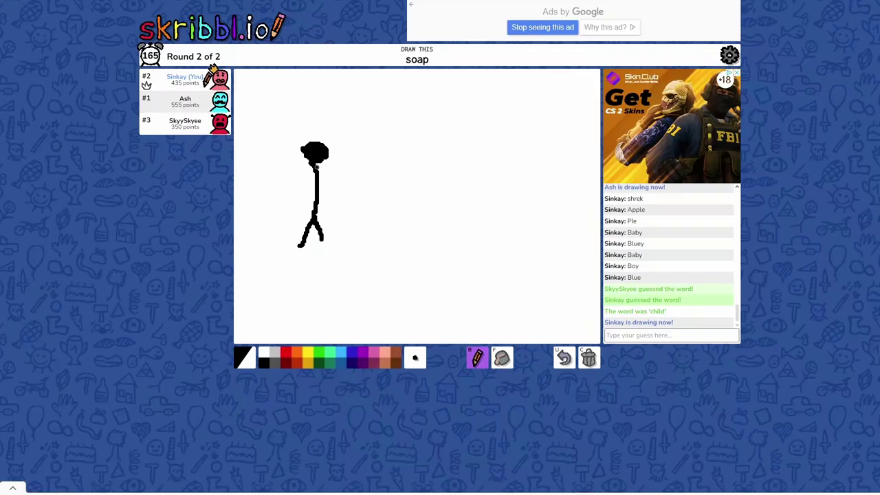
pyautogui.moveTo(317, 169); pyautogui.dragTo(334, 196)
pyautogui.moveTo(386, 254)
pyautogui.mouseDown()
pyautogui.moveTo(385, 218)
pyautogui.moveTo(407, 255)
pyautogui.mouseUp()
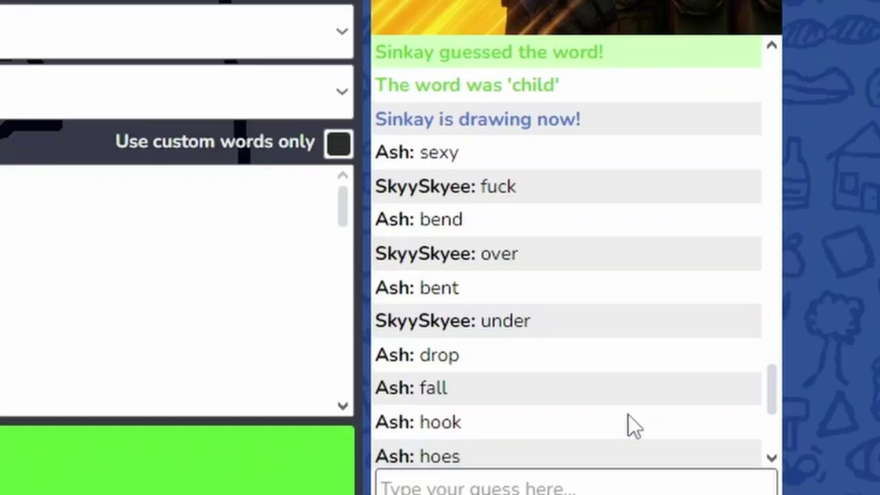
pyautogui.scroll(-5, 724, 338)
pyautogui.scroll(5, 701, 347)
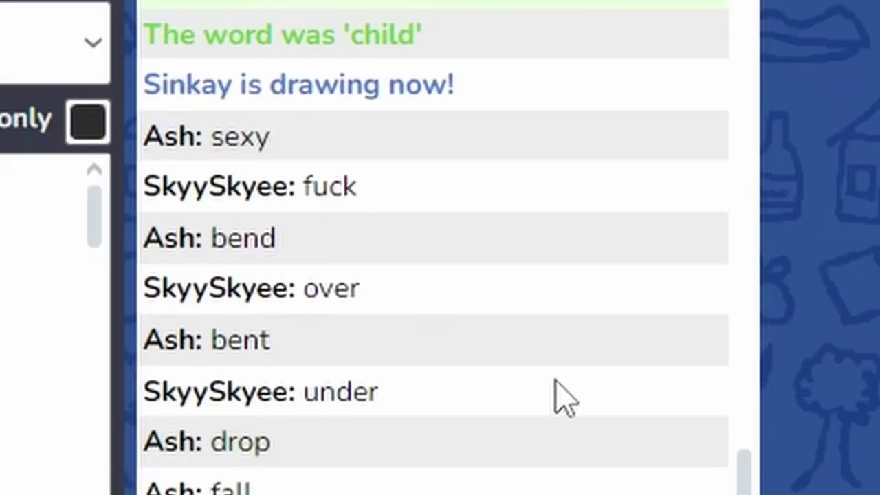
pyautogui.scroll(-3, 564, 397)
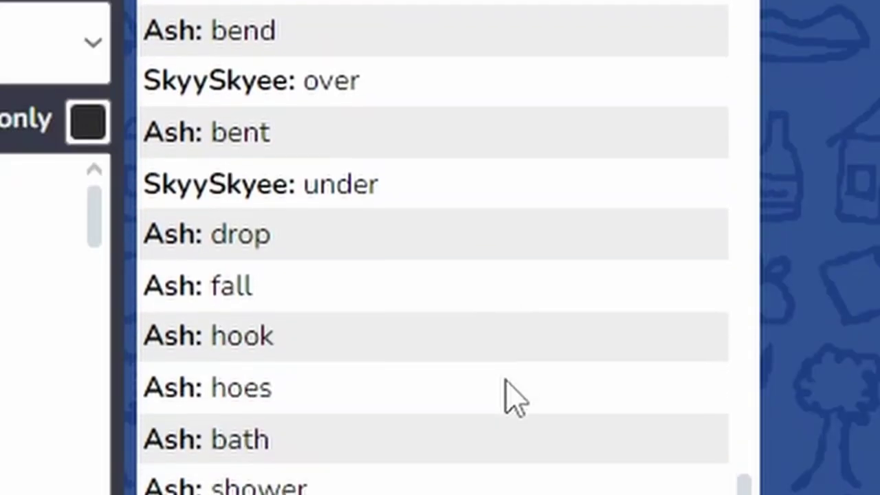
pyautogui.scroll(-2, 268, 395)
pyautogui.scroll(-2, 289, 385)
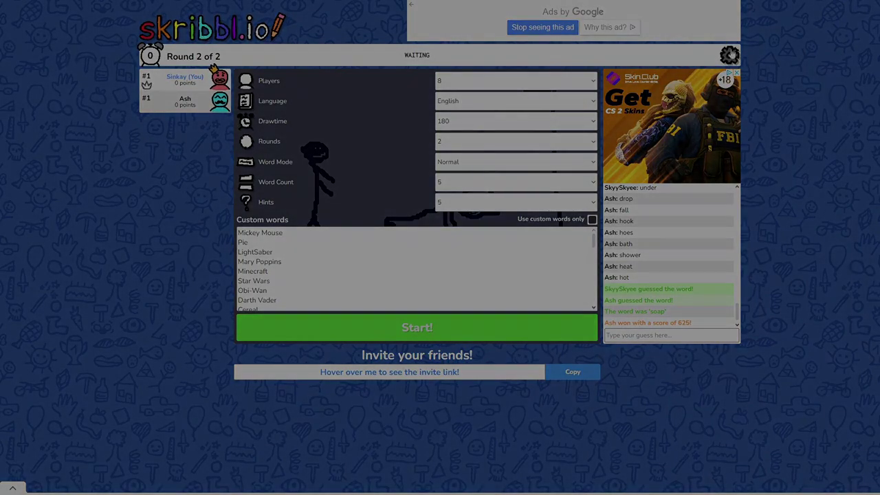
# - Open the Settings dialog from the gear icon at the top right
pyautogui.click(729, 55)
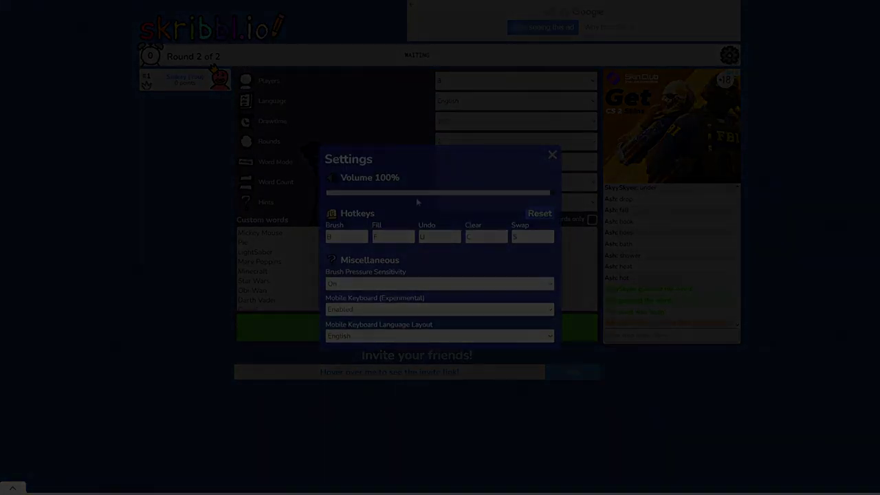